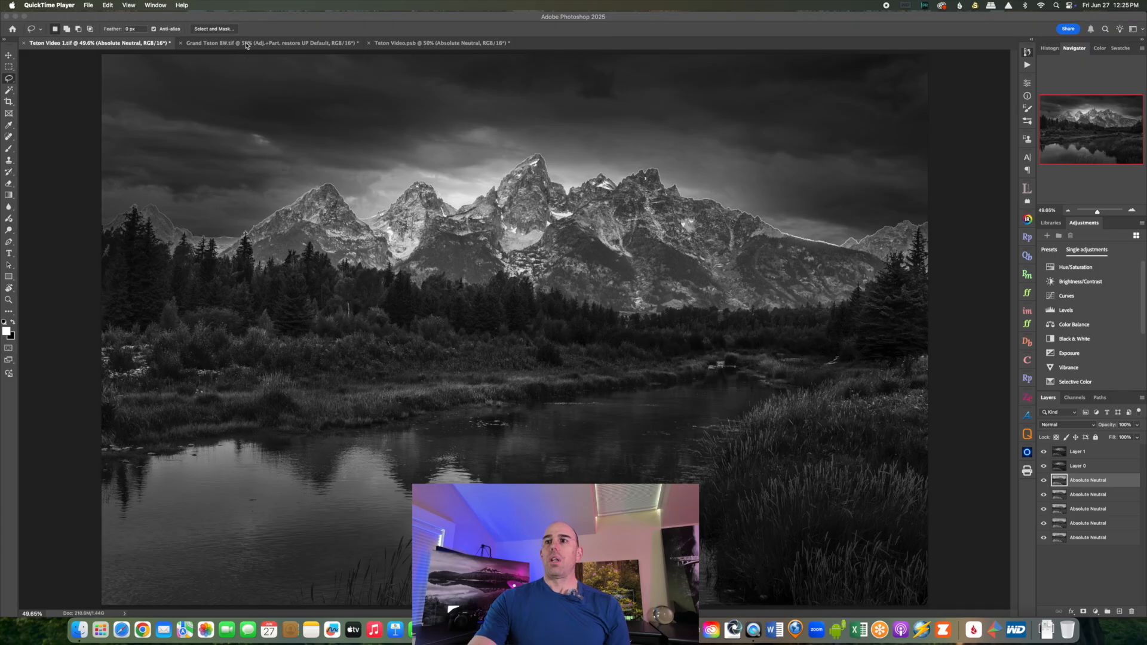
Step: Switch to the Teton Video.psb document, select its topmost layer and view the edited image
{"action": "left_click", "coordinate": [404, 42]}
{"action": "left_click", "coordinate": [1086, 456]}
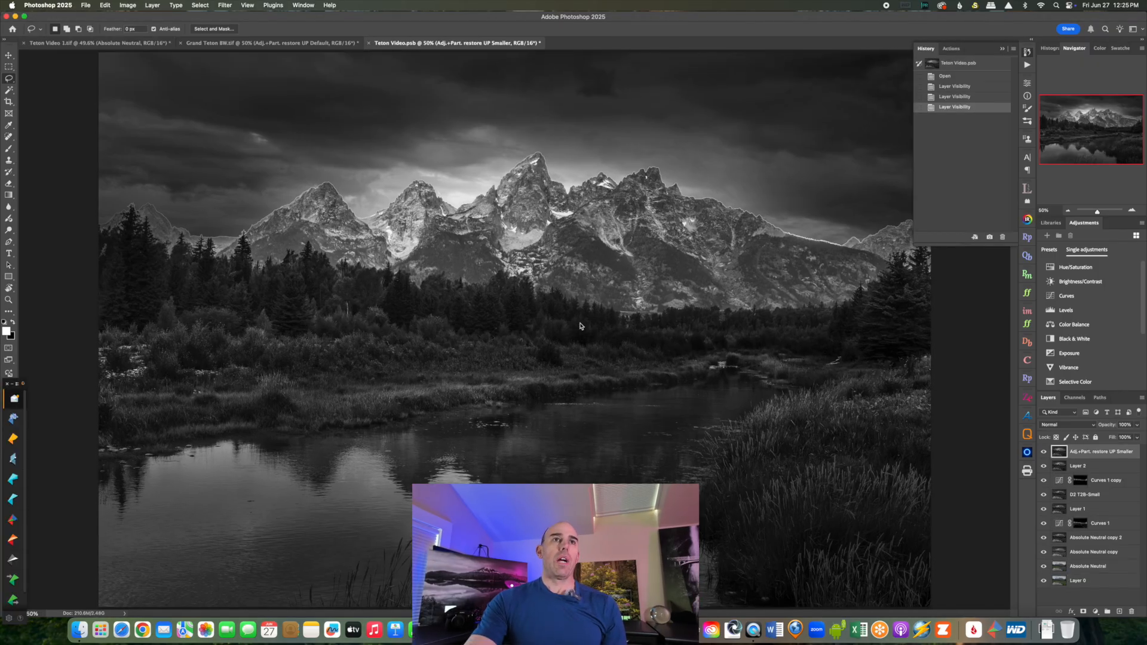
{"action": "left_click", "coordinate": [154, 5]}
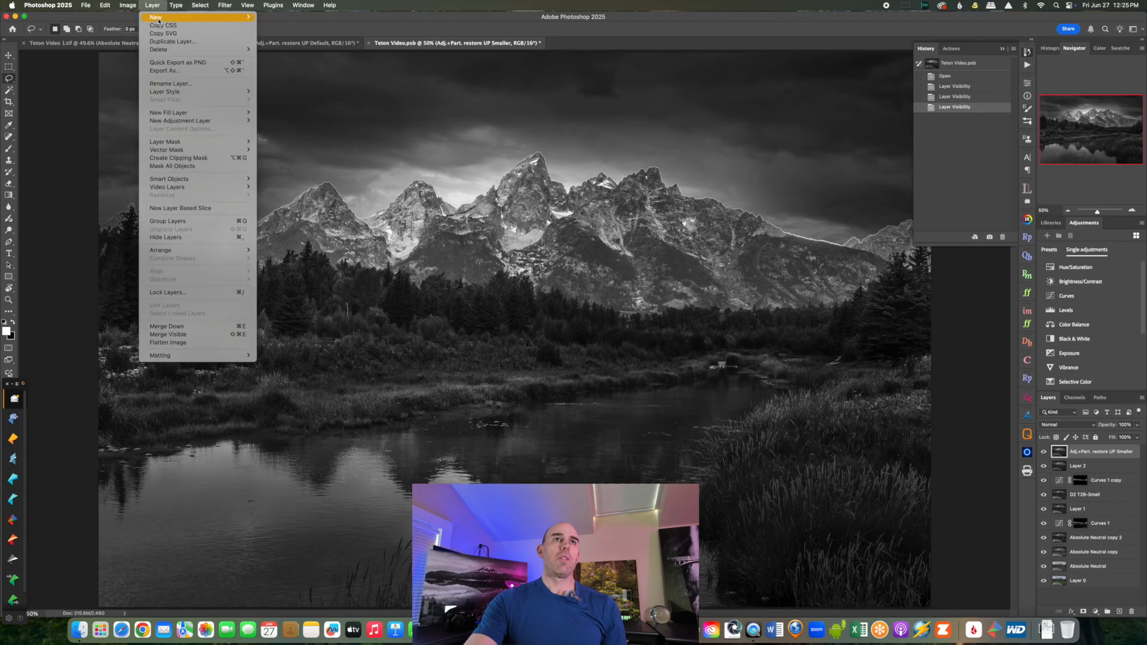
{"action": "left_click", "coordinate": [153, 5]}
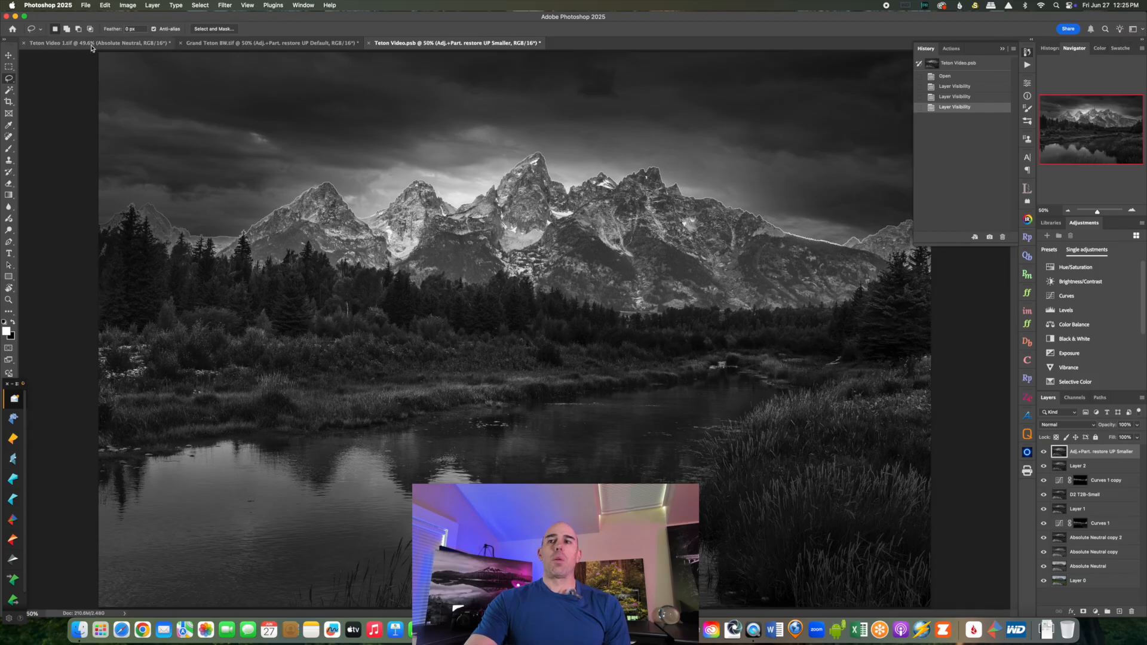
Step: In Teton Video 1.tif, hide the Absolute Neutral layers, compare the image with Layer 1 off and on, and show the layers again
{"action": "left_click", "coordinate": [61, 44]}
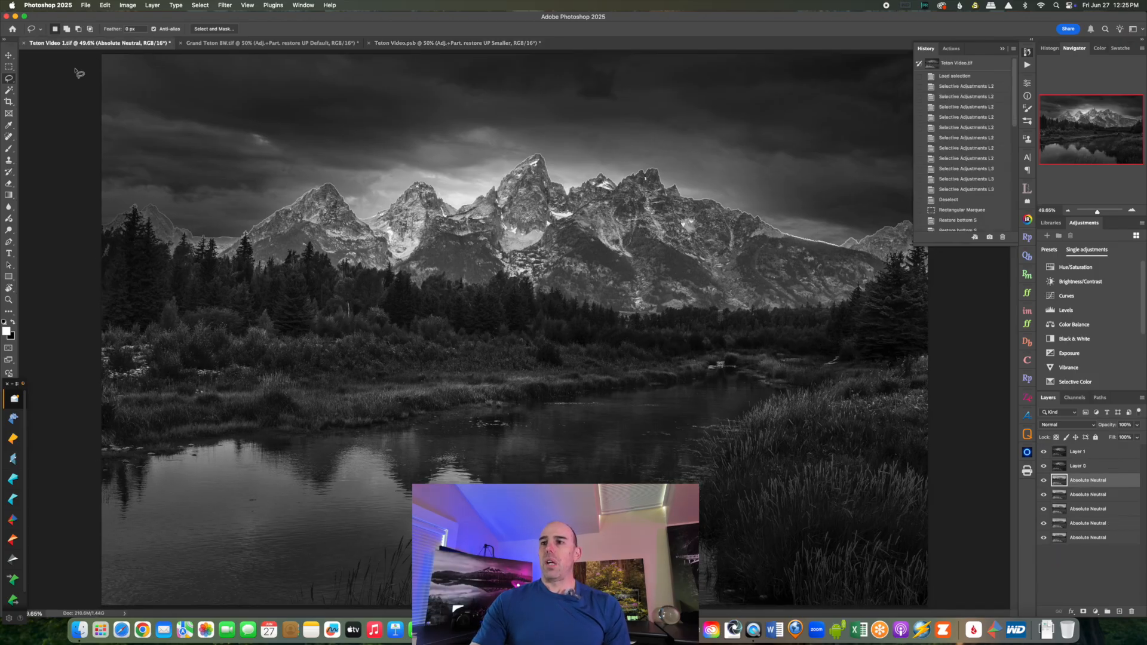
{"action": "left_click_drag", "start_coordinate": [1043, 537], "coordinate": [1045, 481]}
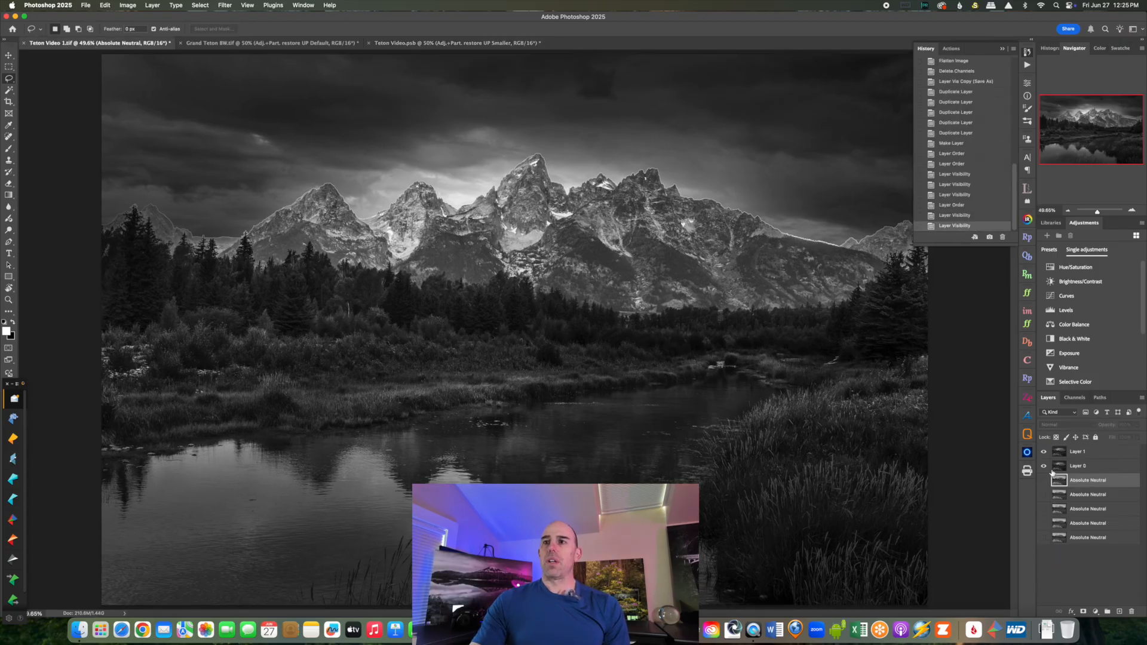
{"action": "left_click", "coordinate": [1067, 452]}
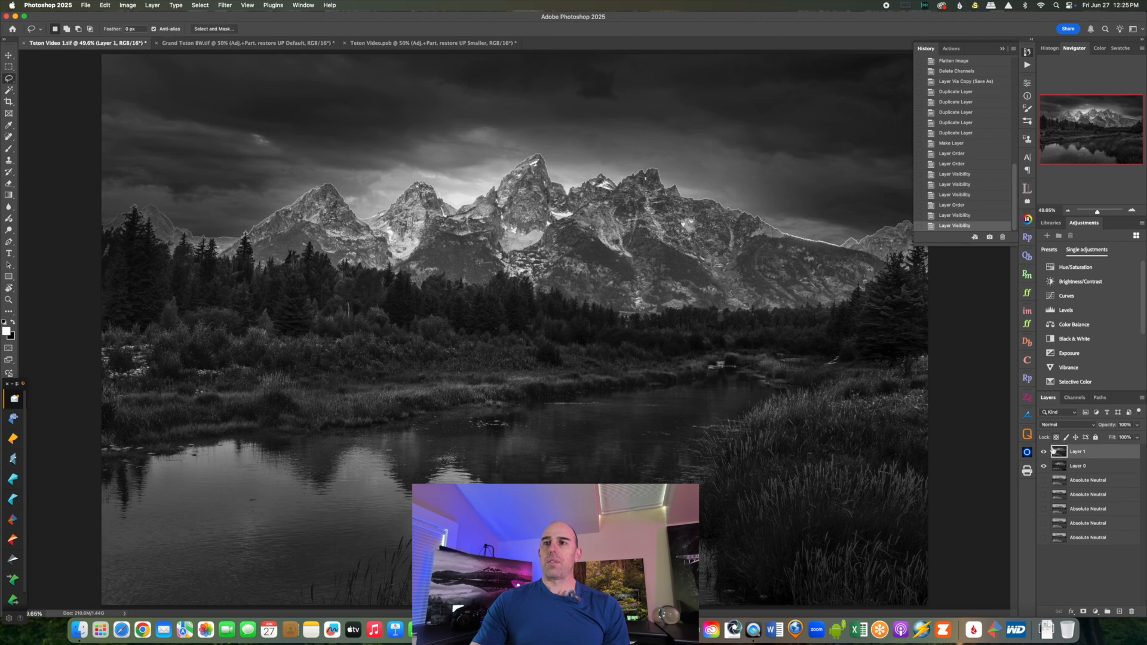
{"action": "left_click", "coordinate": [1044, 452]}
{"action": "left_click", "coordinate": [1059, 467]}
{"action": "left_click", "coordinate": [1043, 452]}
{"action": "left_click", "coordinate": [1062, 454]}
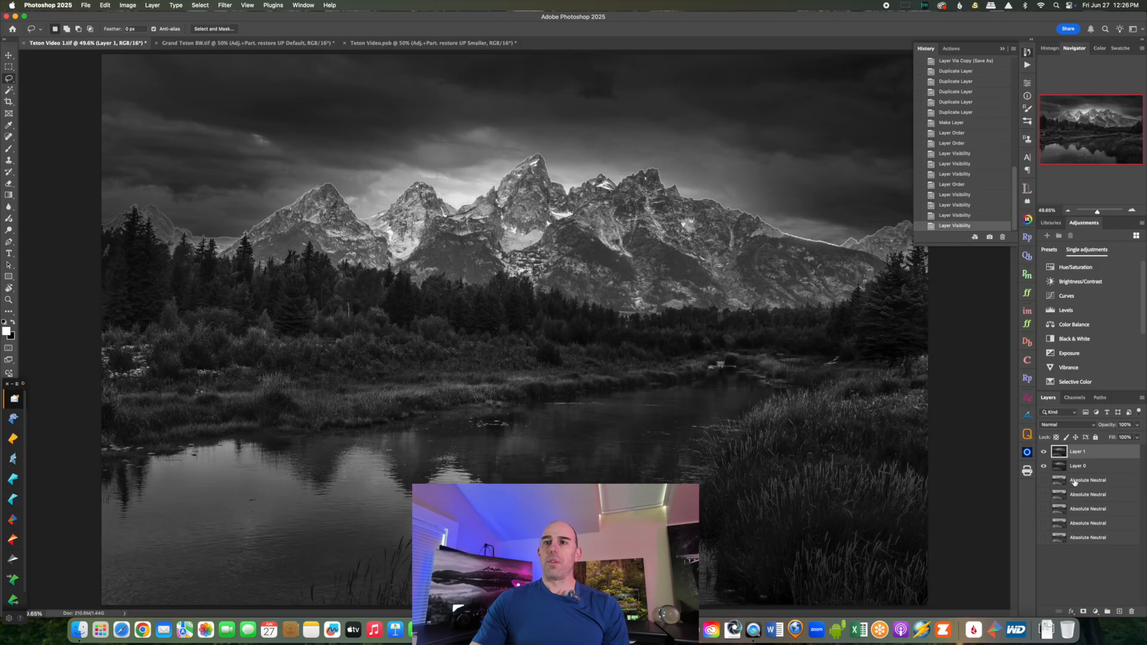
{"action": "left_click_drag", "start_coordinate": [1043, 480], "coordinate": [1044, 538]}
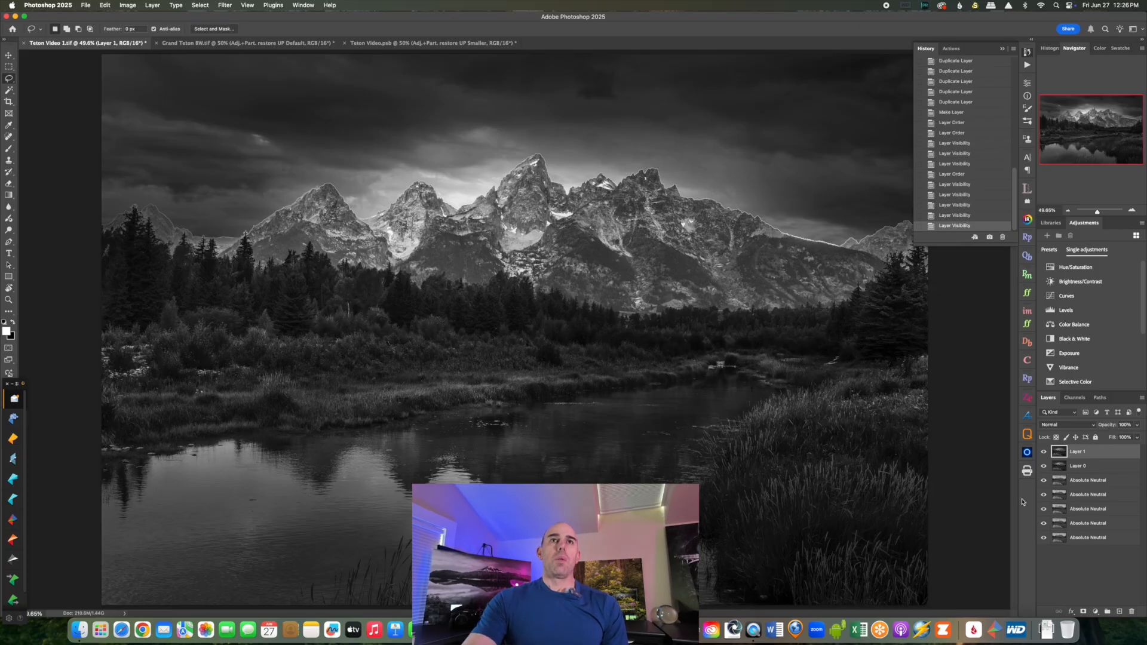
Step: In Teton Video.psb, view the unedited black-and-white conversion by hiding all layers above the Absolute Neutral layer
{"action": "left_click", "coordinate": [430, 43]}
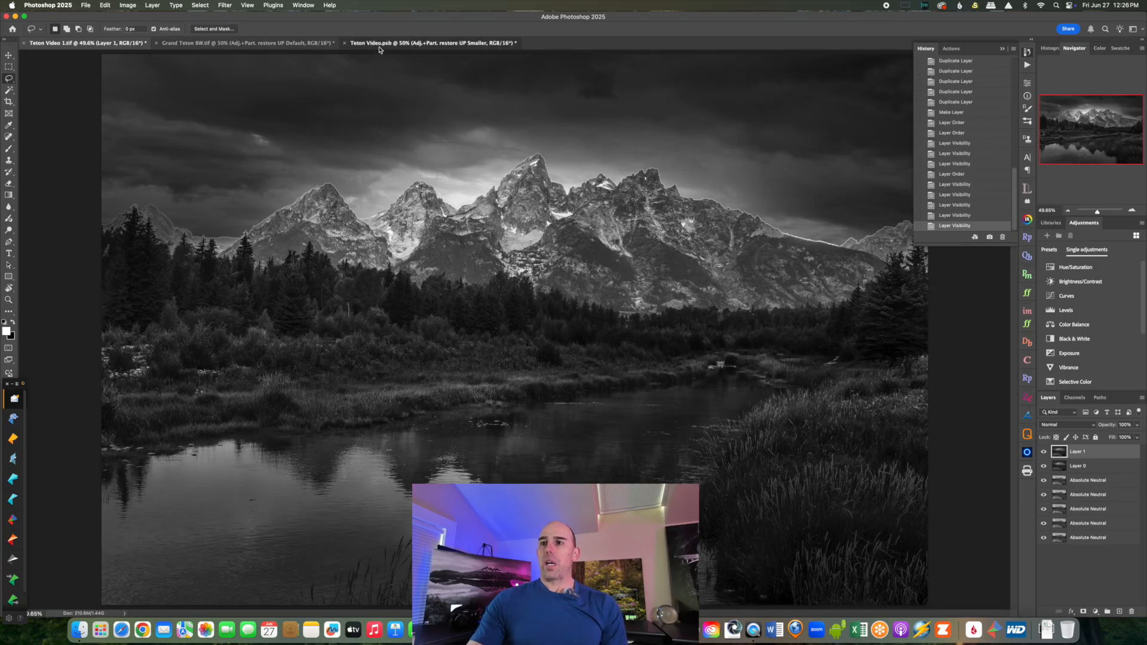
{"action": "left_click_drag", "start_coordinate": [1043, 451], "coordinate": [1043, 566]}
{"action": "left_click", "coordinate": [1063, 571]}
{"action": "left_click", "coordinate": [1044, 567]}
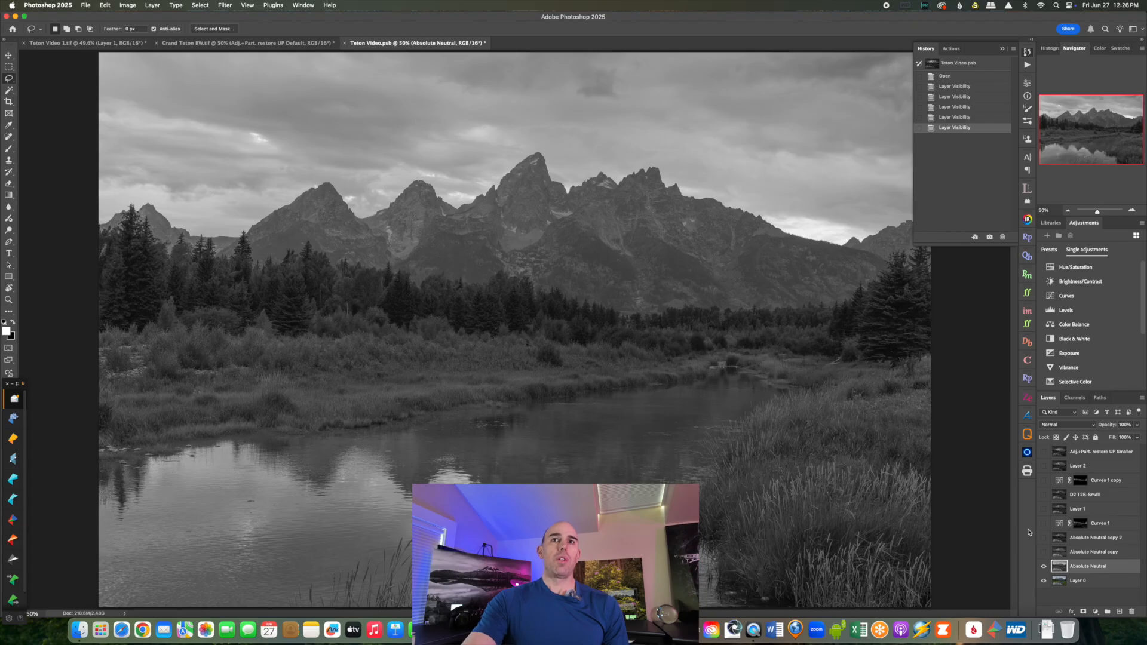
Step: In Teton Video 1.tif, move the uppermost Absolute Neutral layer above Layer 1
{"action": "left_click", "coordinate": [59, 43]}
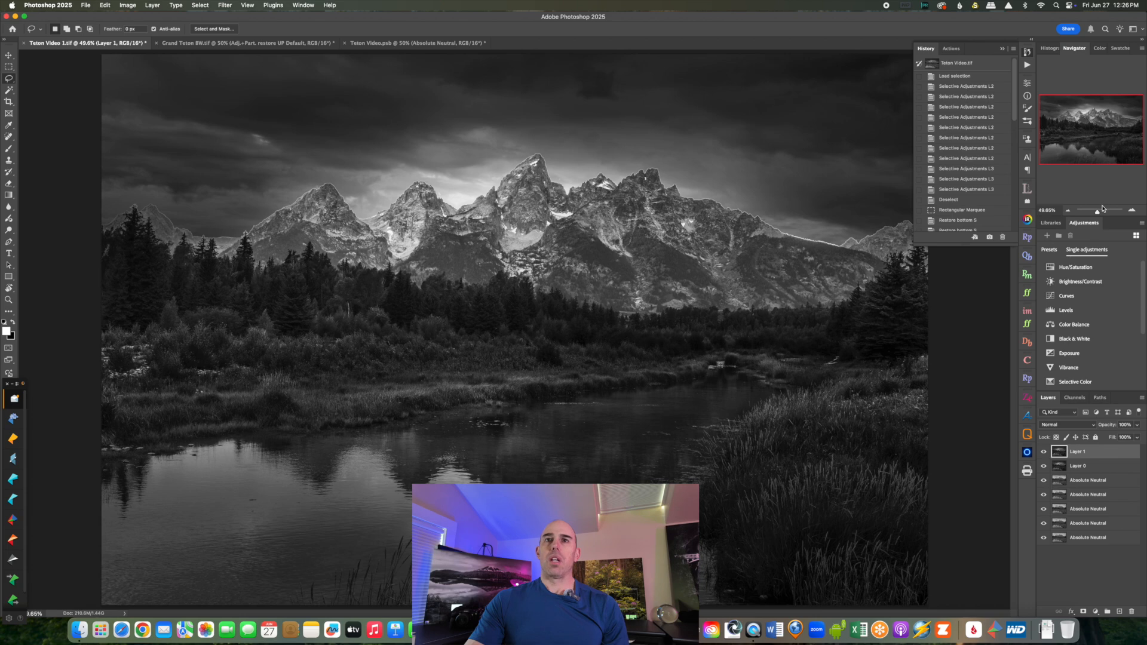
{"action": "left_click_drag", "start_coordinate": [1099, 212], "coordinate": [1106, 209]}
{"action": "left_click_drag", "start_coordinate": [1091, 130], "coordinate": [1047, 116]}
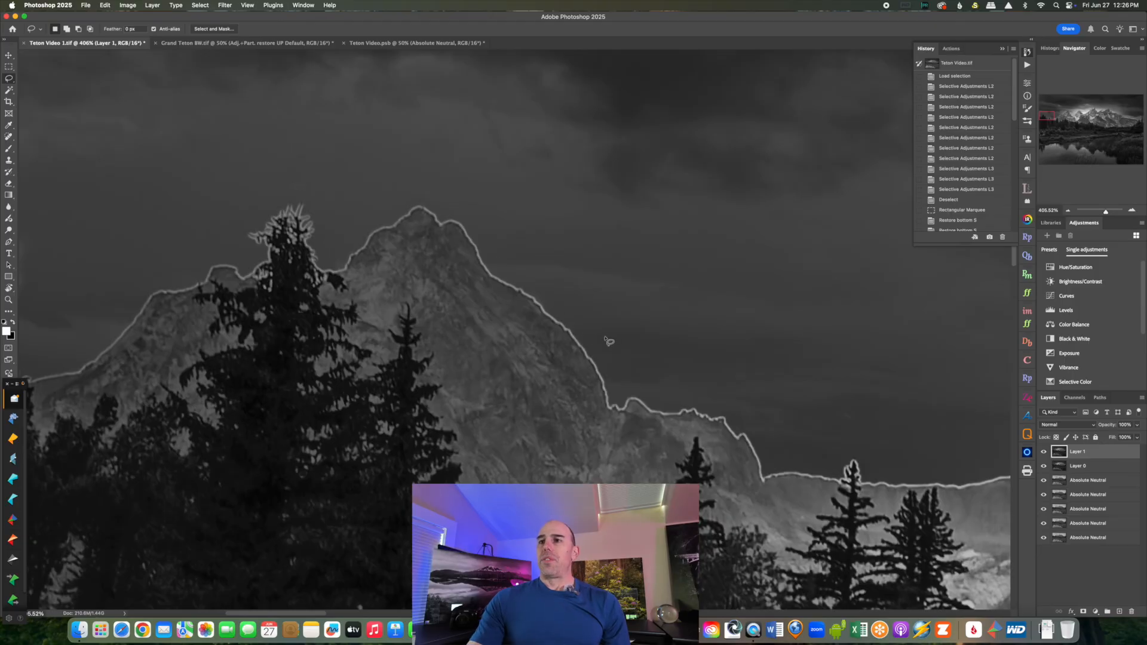
{"action": "left_click", "coordinate": [1079, 483]}
{"action": "left_click_drag", "start_coordinate": [1080, 483], "coordinate": [1078, 451]}
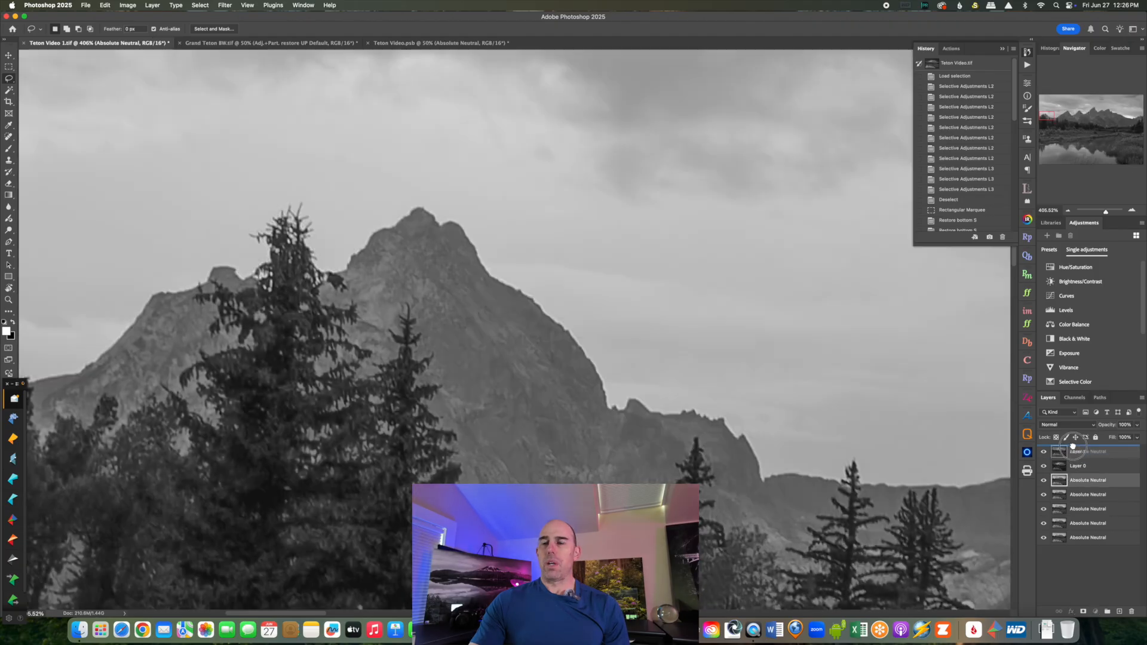
Step: Compare the sky's RGB values near the haloed peak with the top Absolute Neutral layer hidden and shown
{"action": "left_click", "coordinate": [1043, 453]}
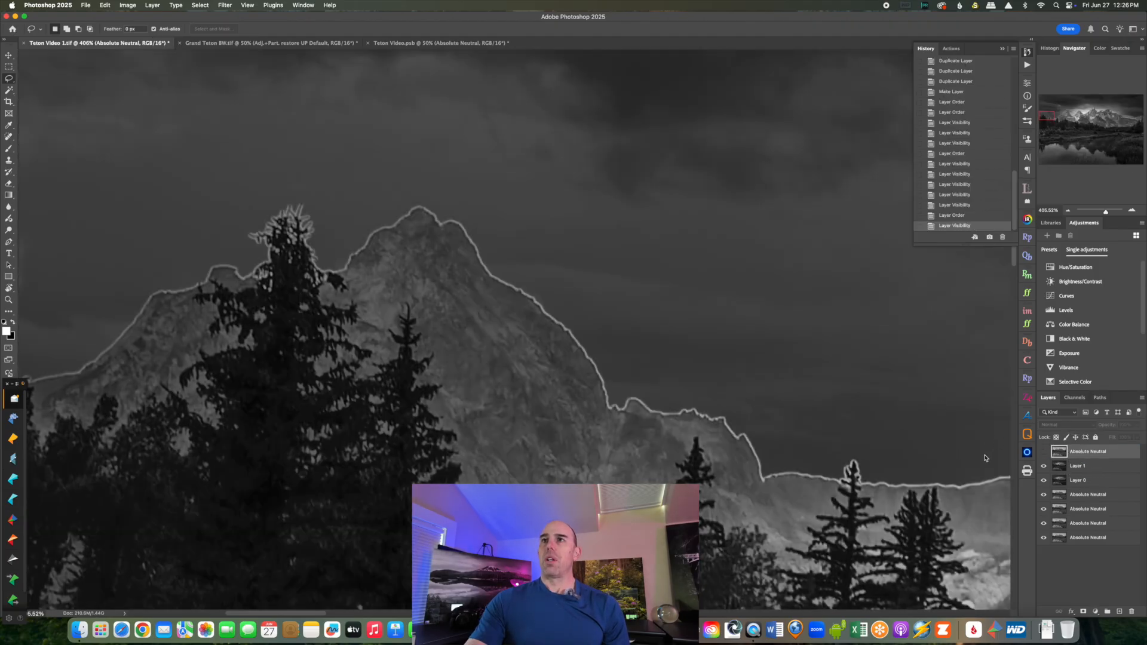
{"action": "left_click", "coordinate": [1027, 95]}
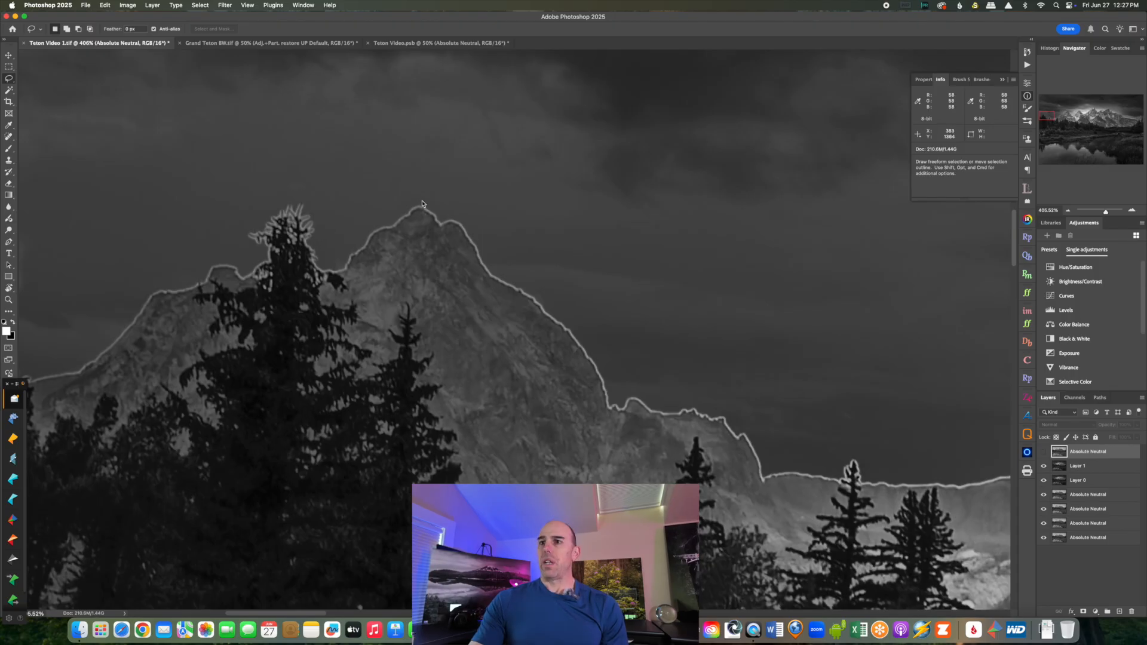
{"action": "left_click", "coordinate": [1043, 451]}
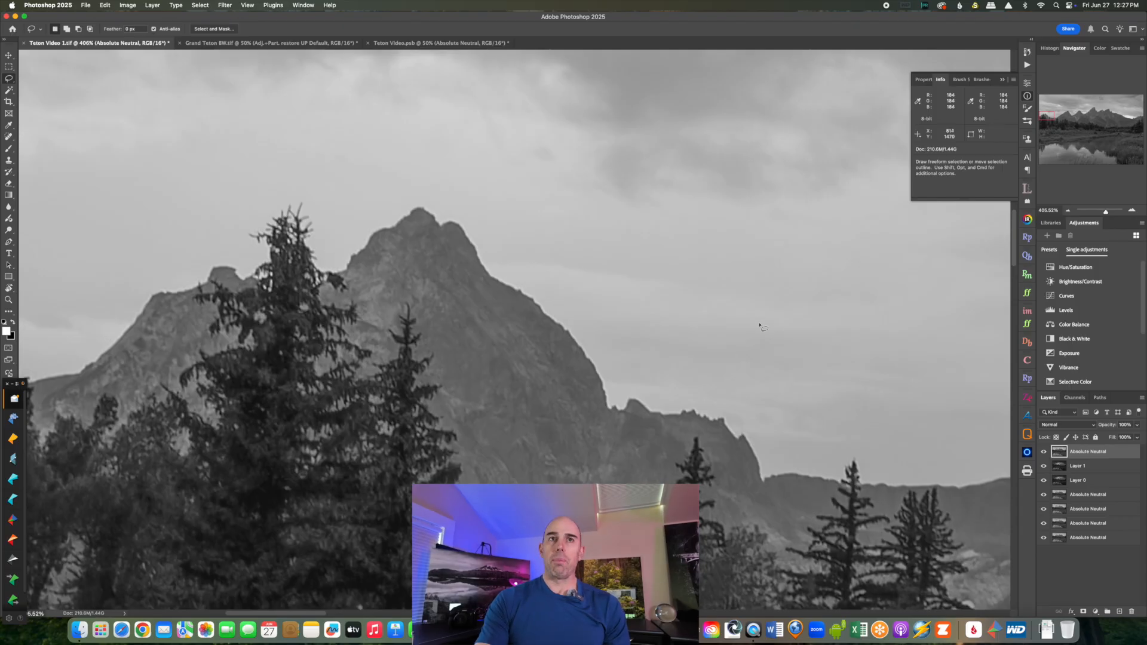
Step: Darken the top Absolute Neutral layer with Curves, mapping input 188 to output 57 and input 255 to output 75
{"action": "key", "text": "super+m"}
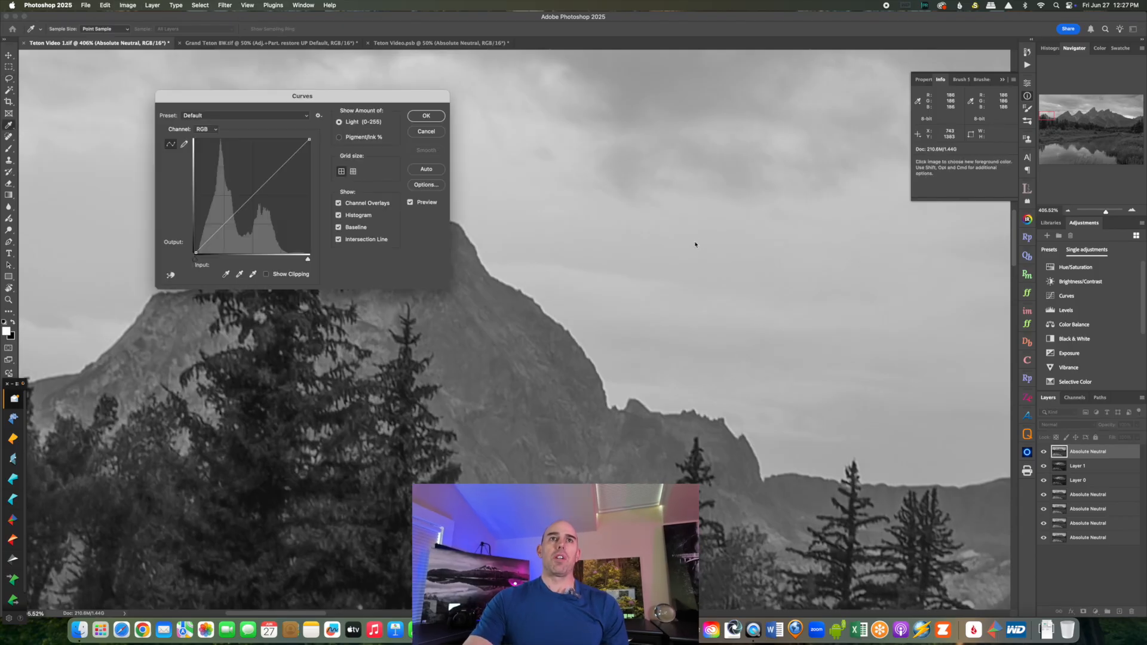
{"action": "left_click_drag", "start_coordinate": [333, 112], "coordinate": [669, 88]}
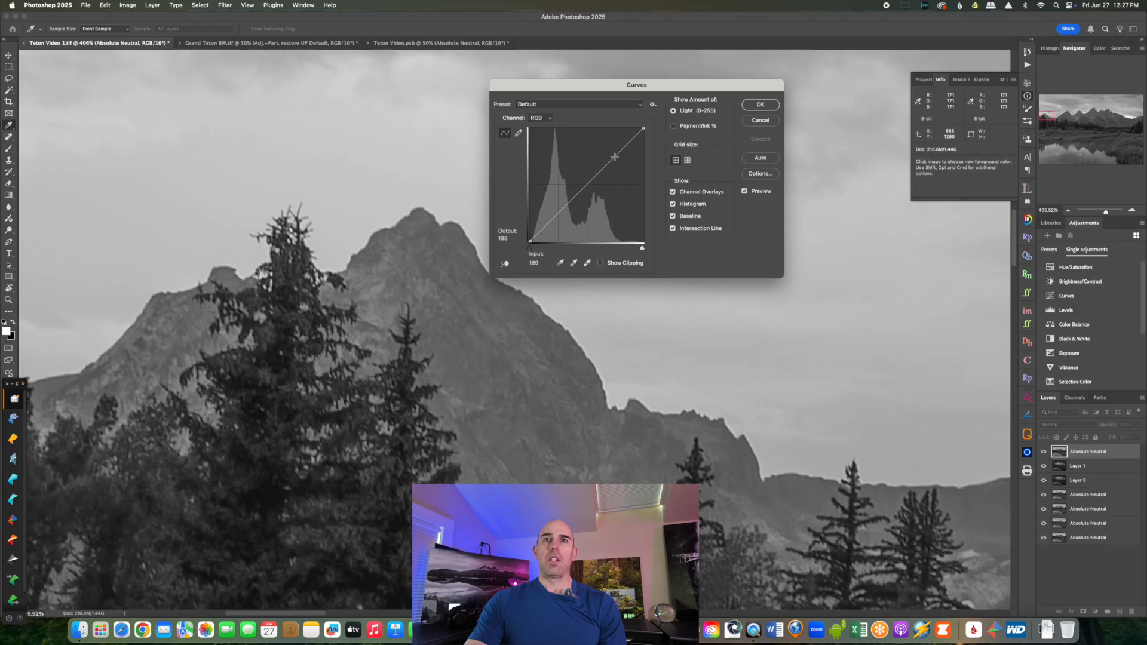
{"action": "left_click_drag", "start_coordinate": [615, 154], "coordinate": [615, 216]}
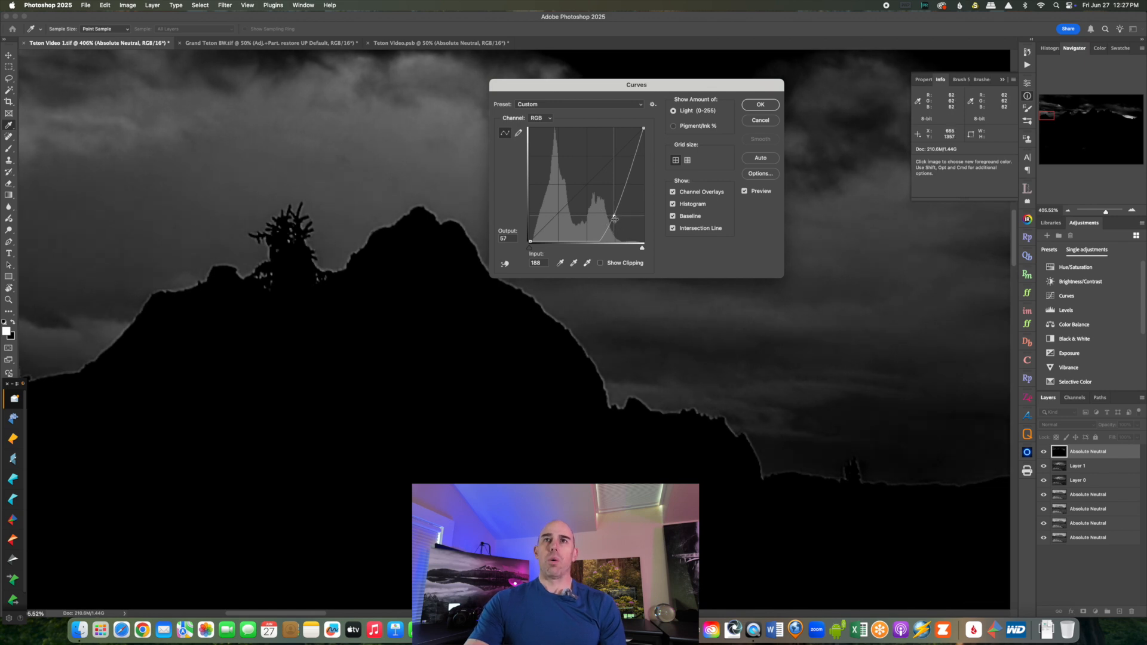
{"action": "left_click_drag", "start_coordinate": [643, 128], "coordinate": [655, 208]}
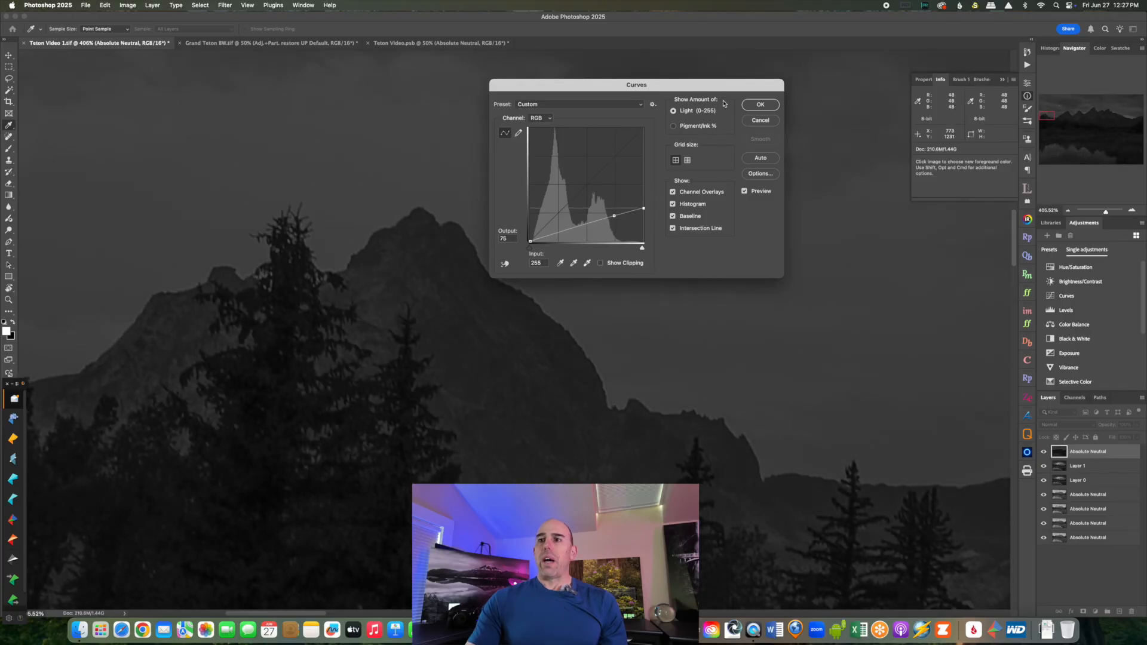
{"action": "left_click", "coordinate": [760, 104]}
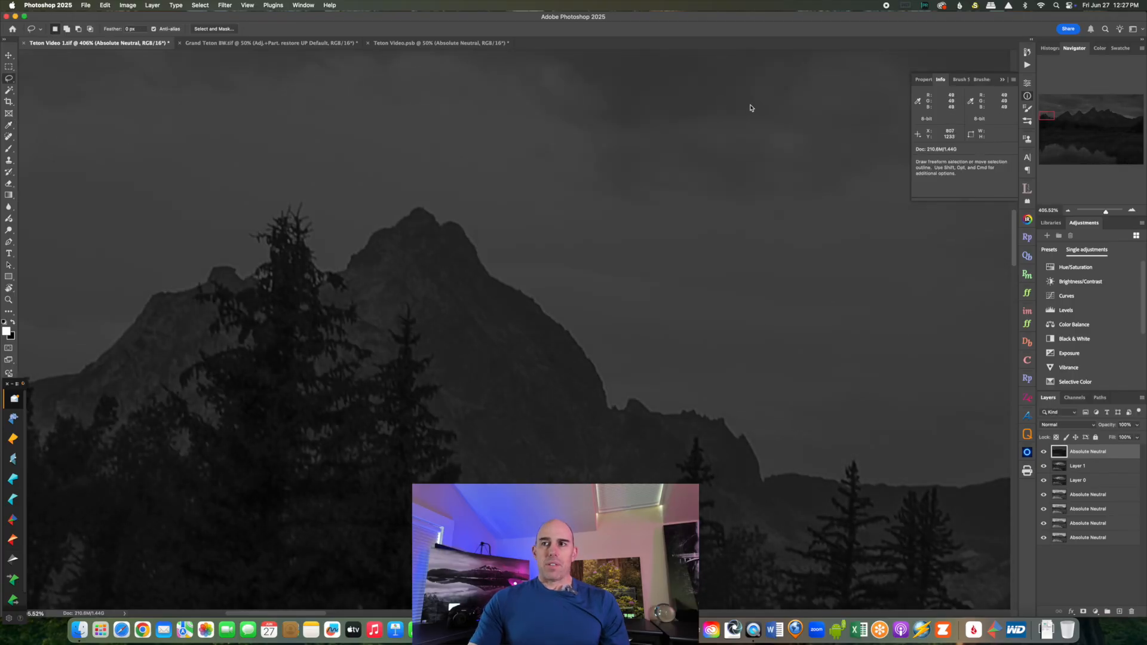
Step: Give the darkened layer a black mask and paint it white over the halos around the tall treetop and along the neighbouring ridges
{"action": "left_click", "coordinate": [1083, 612]}
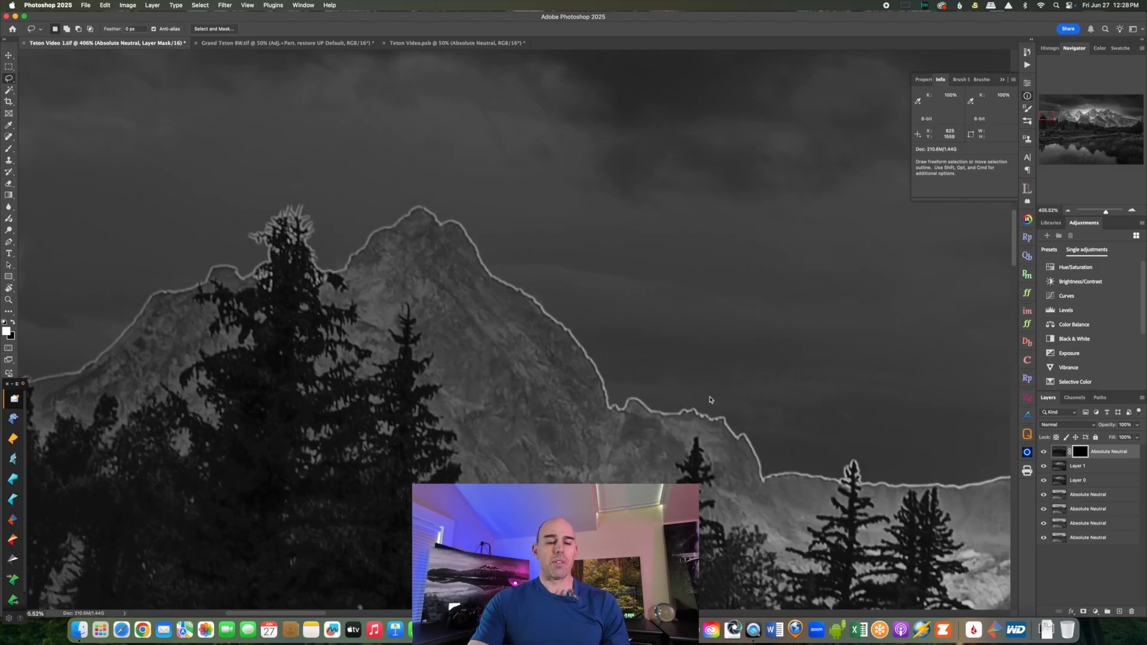
{"action": "key", "text": "b"}
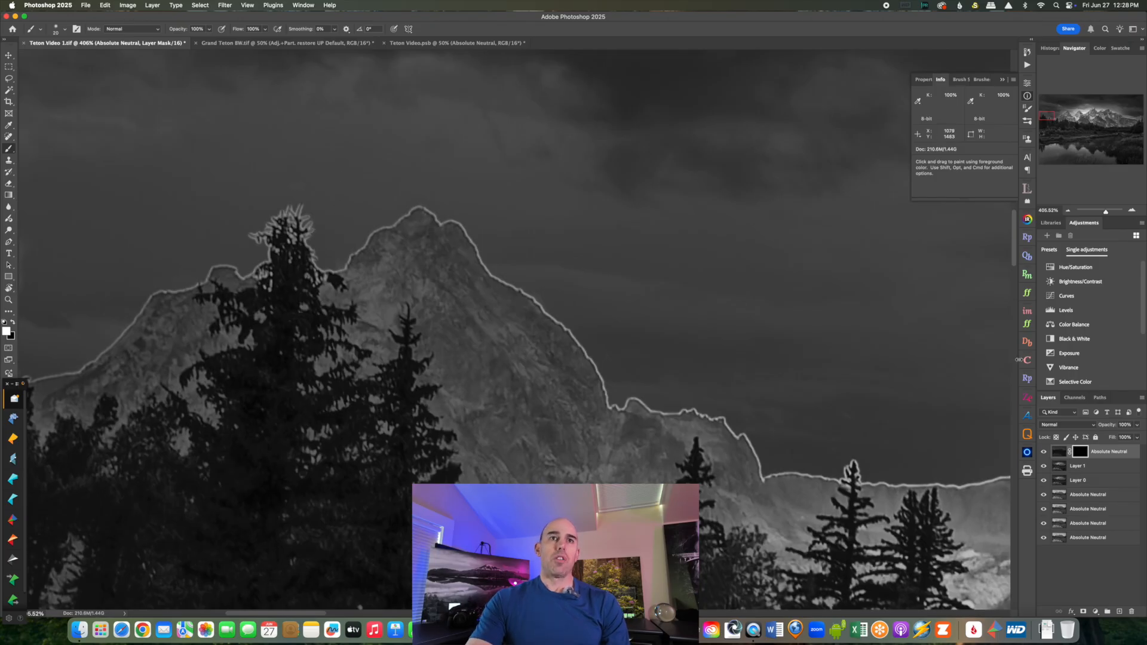
{"action": "mouse_move", "coordinate": [304, 229]}
{"action": "left_mouse_down"}
{"action": "mouse_move", "coordinate": [316, 258]}
{"action": "mouse_move", "coordinate": [256, 231]}
{"action": "mouse_move", "coordinate": [300, 207]}
{"action": "mouse_move", "coordinate": [291, 240]}
{"action": "mouse_move", "coordinate": [286, 223]}
{"action": "mouse_move", "coordinate": [293, 266]}
{"action": "mouse_move", "coordinate": [313, 278]}
{"action": "mouse_move", "coordinate": [264, 274]}
{"action": "left_mouse_up"}
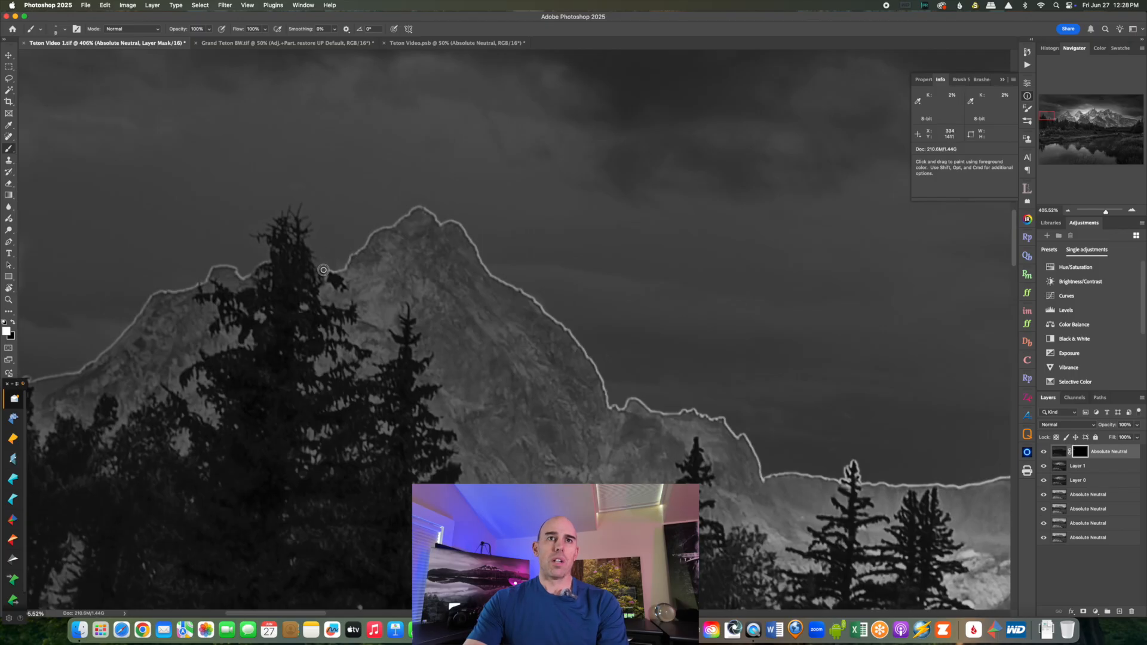
{"action": "mouse_move", "coordinate": [342, 268]}
{"action": "left_mouse_down"}
{"action": "mouse_move", "coordinate": [376, 228]}
{"action": "mouse_move", "coordinate": [431, 208]}
{"action": "left_mouse_up"}
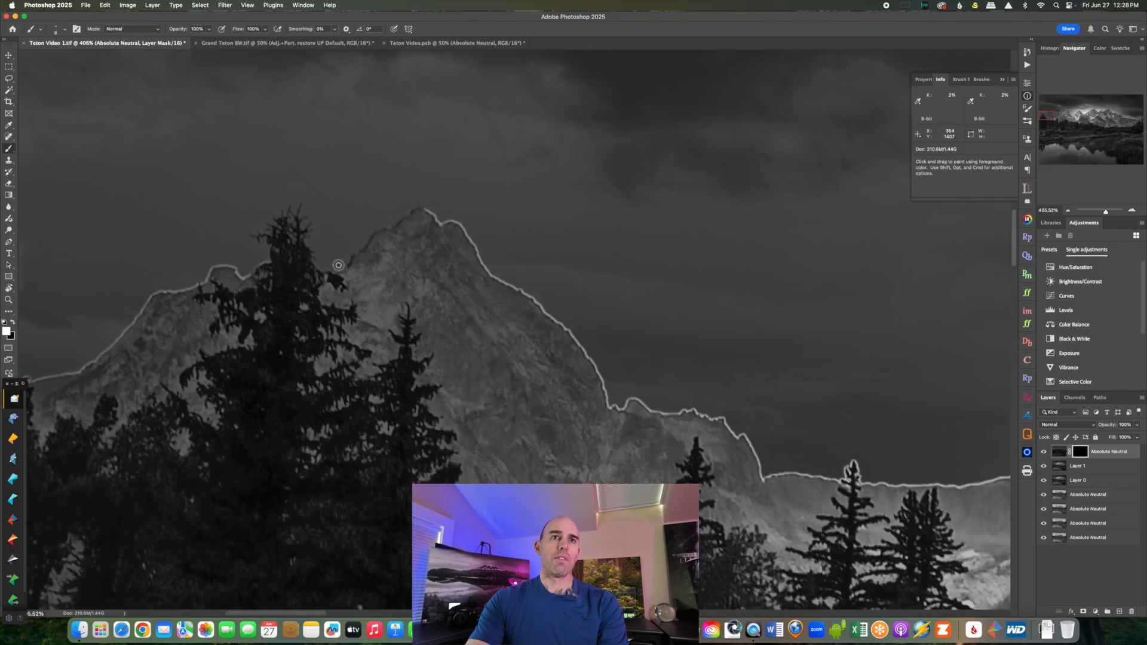
{"action": "mouse_move", "coordinate": [266, 264]}
{"action": "left_mouse_down"}
{"action": "mouse_move", "coordinate": [243, 276]}
{"action": "mouse_move", "coordinate": [215, 264]}
{"action": "mouse_move", "coordinate": [199, 282]}
{"action": "mouse_move", "coordinate": [141, 300]}
{"action": "left_mouse_up"}
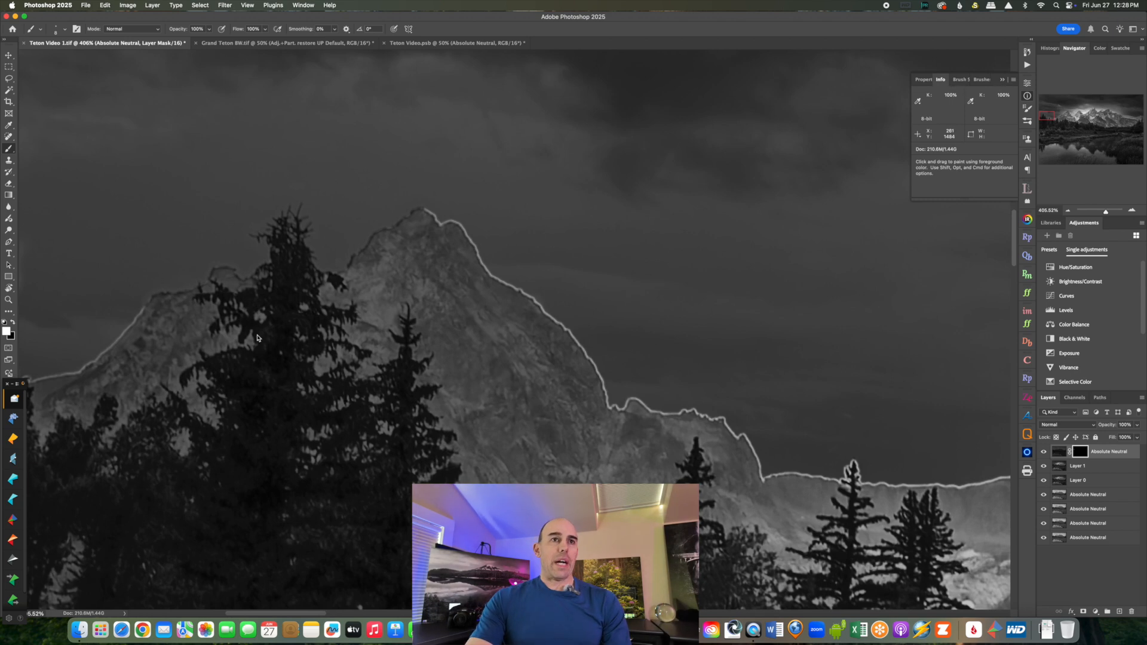
Step: Paint the mask black along the ridges on both sides of the tall tree to conceal the darkened layer there
{"action": "key", "text": "x"}
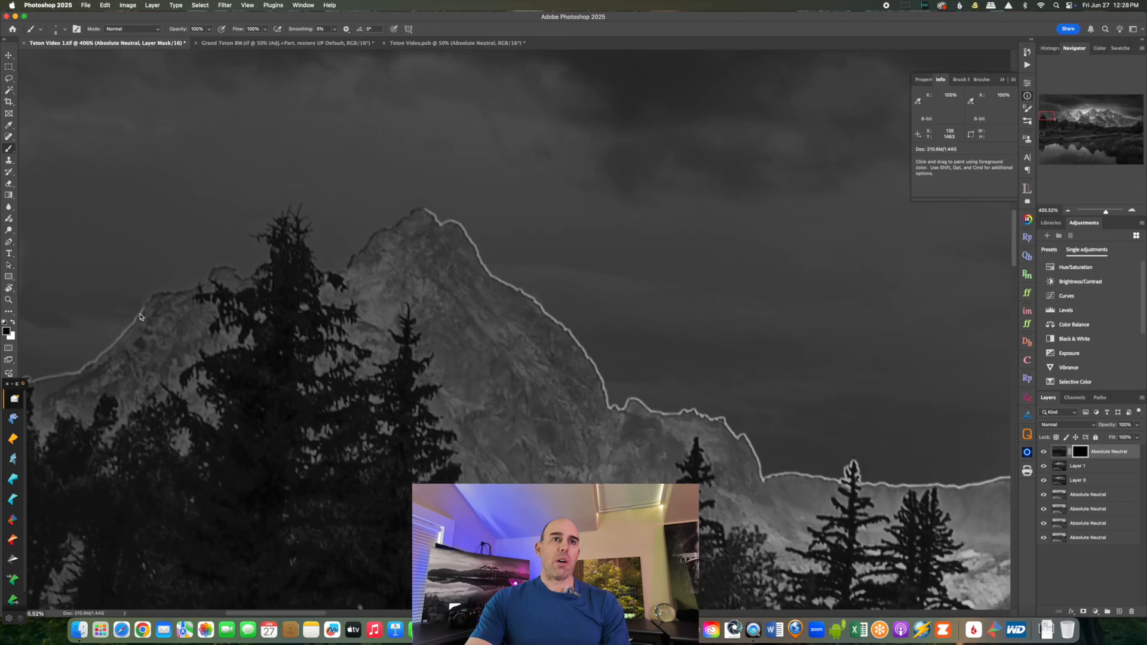
{"action": "mouse_move", "coordinate": [140, 312]}
{"action": "left_mouse_down"}
{"action": "mouse_move", "coordinate": [153, 286]}
{"action": "mouse_move", "coordinate": [150, 296]}
{"action": "mouse_move", "coordinate": [199, 278]}
{"action": "mouse_move", "coordinate": [205, 286]}
{"action": "mouse_move", "coordinate": [216, 262]}
{"action": "mouse_move", "coordinate": [258, 270]}
{"action": "left_mouse_up"}
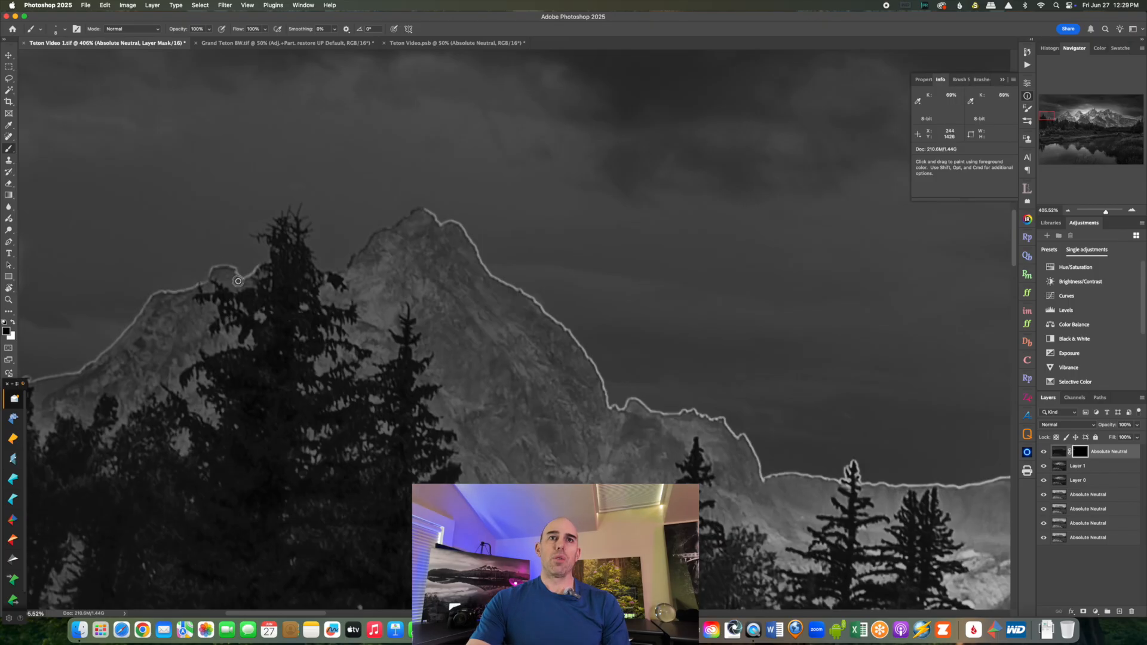
{"action": "left_click_drag", "start_coordinate": [418, 209], "coordinate": [335, 271]}
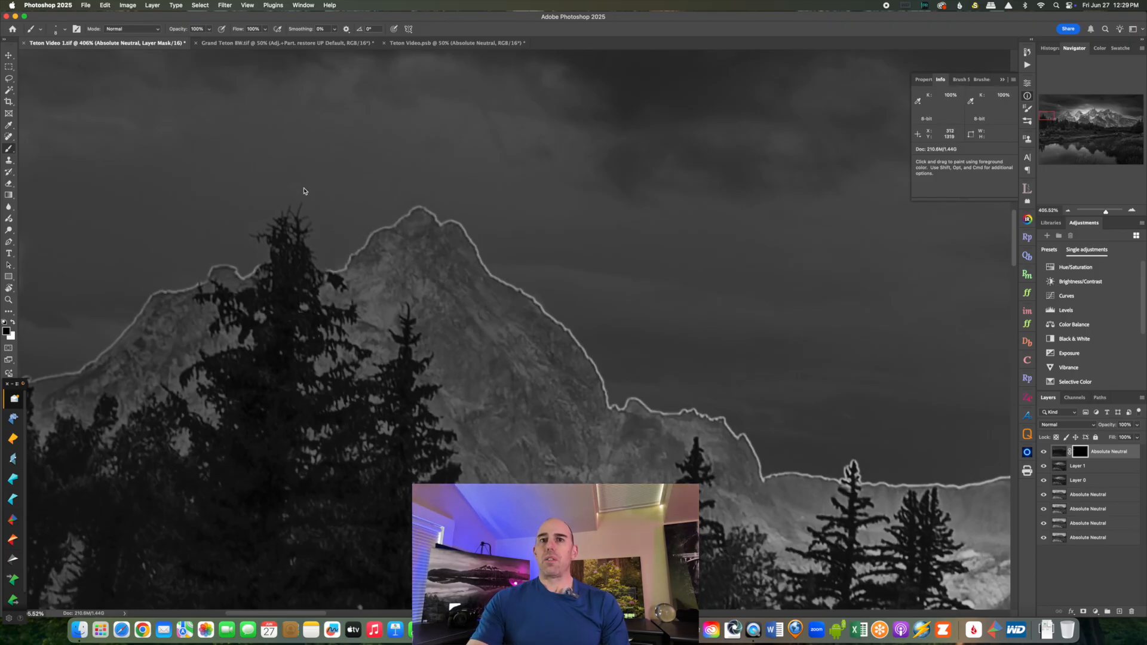
Step: Clear the masked layer from the stack and move the next Absolute Neutral layer above Layer 1 for the adjacent ridge section
{"action": "left_click_drag", "start_coordinate": [1046, 116], "coordinate": [1051, 120]}
{"action": "left_click", "coordinate": [1060, 452]}
{"action": "left_click", "coordinate": [1027, 431]}
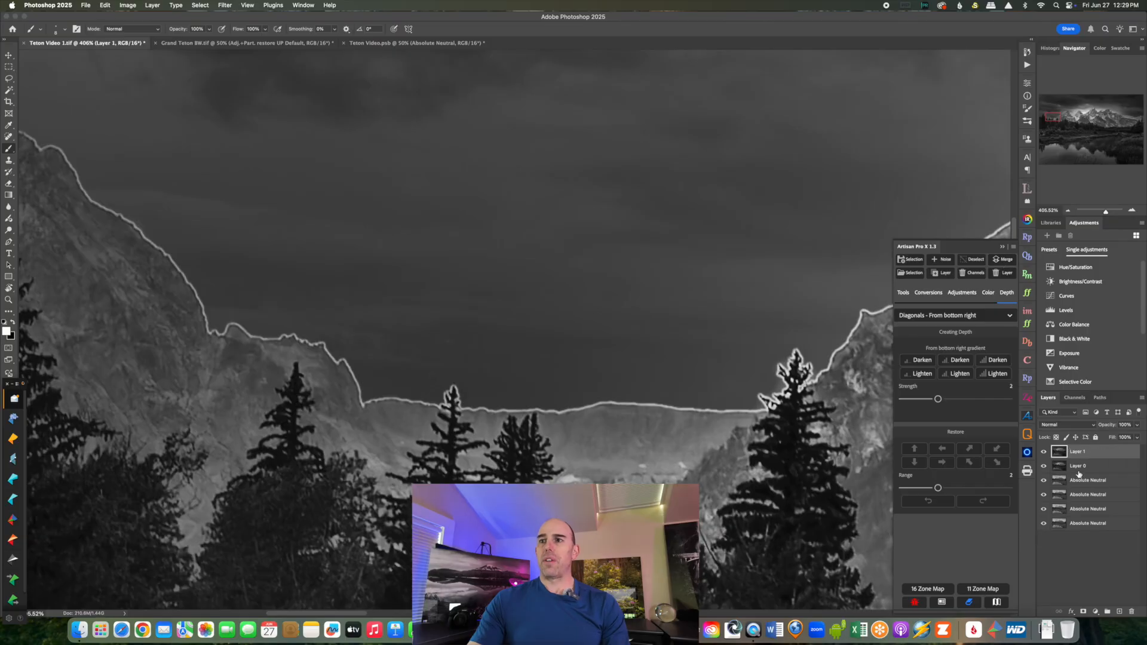
{"action": "left_click_drag", "start_coordinate": [1078, 483], "coordinate": [1067, 452]}
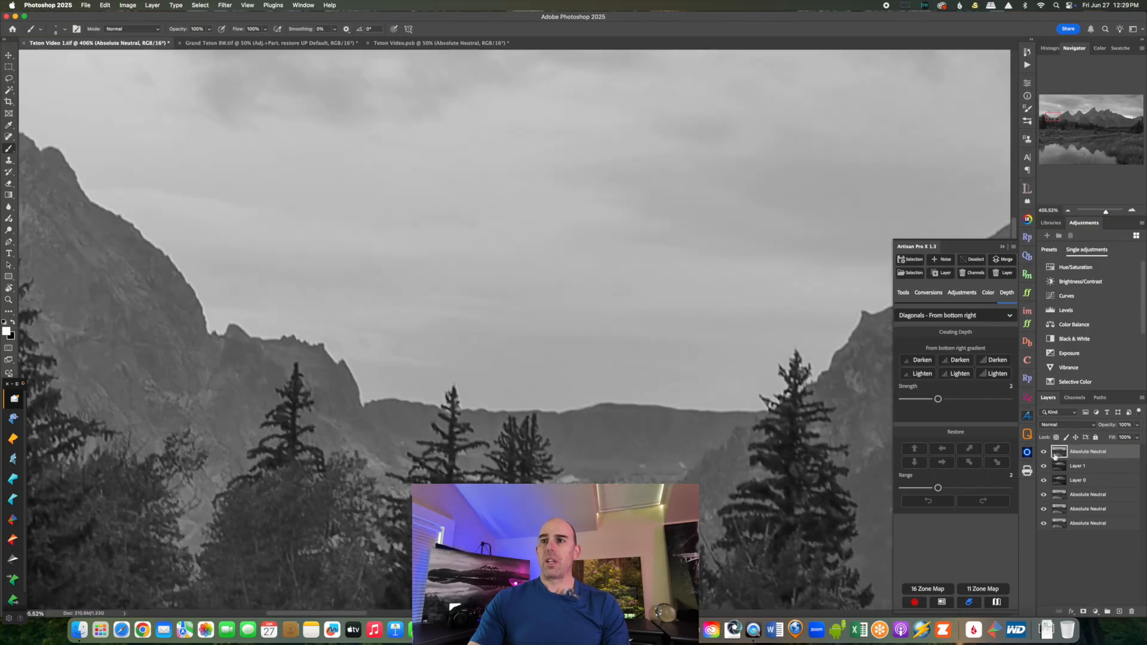
Step: Compare the sky's RGB values beside the small treetop on the low ridge with the top Absolute Neutral layer hidden and shown
{"action": "left_click", "coordinate": [1044, 452]}
{"action": "left_click", "coordinate": [1058, 469]}
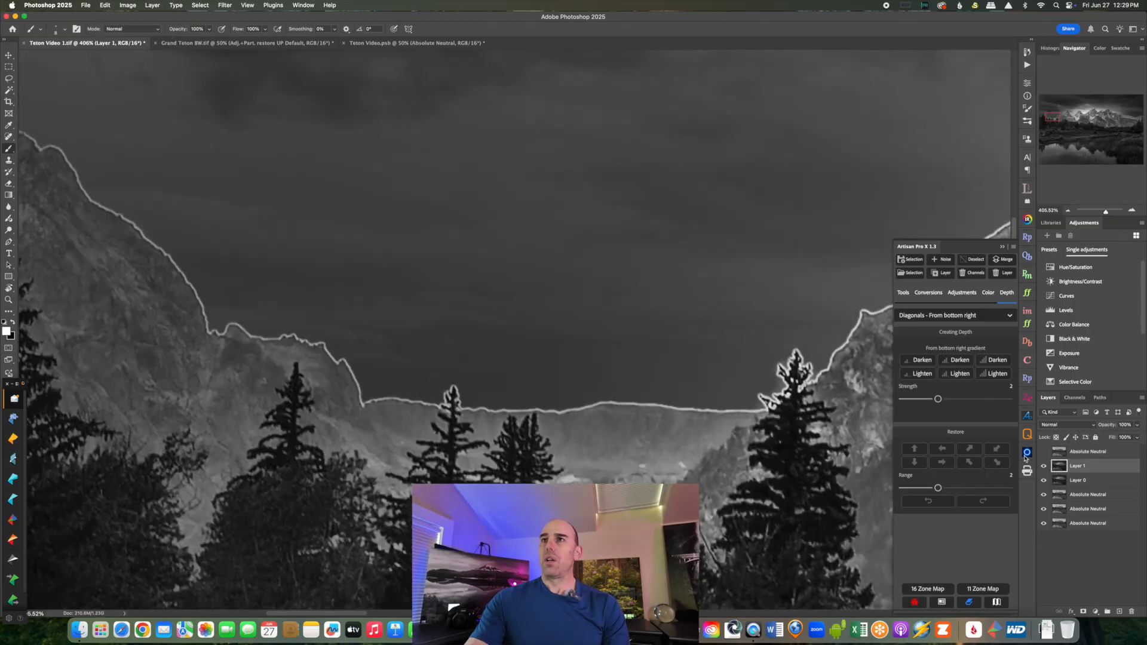
{"action": "left_click", "coordinate": [1027, 96]}
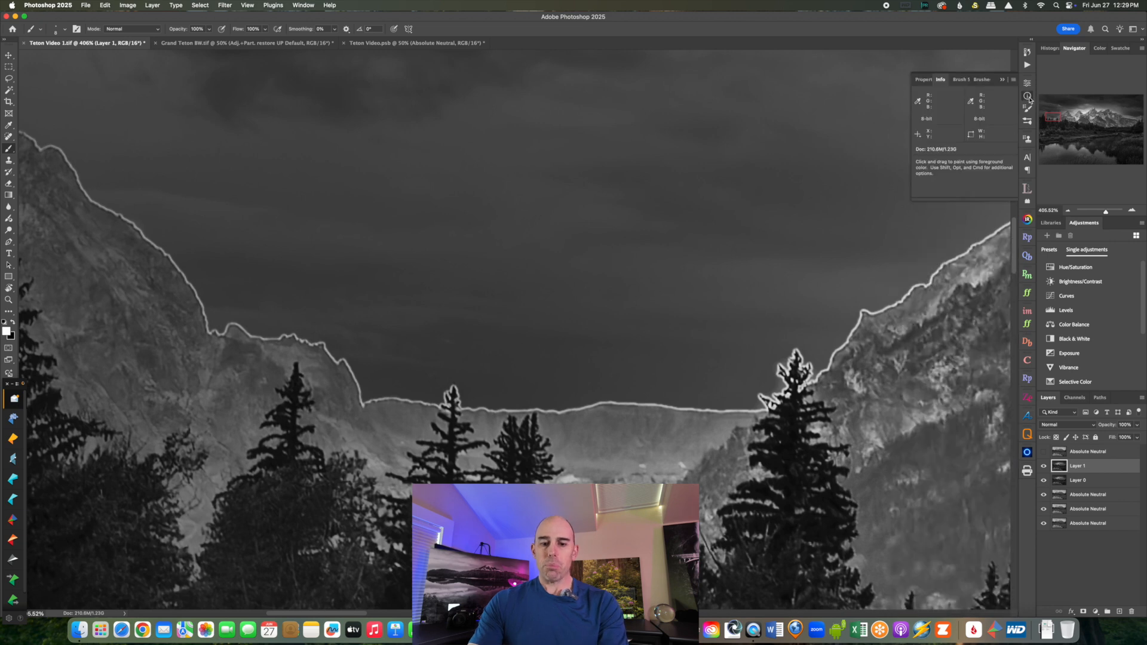
{"action": "key", "text": "l"}
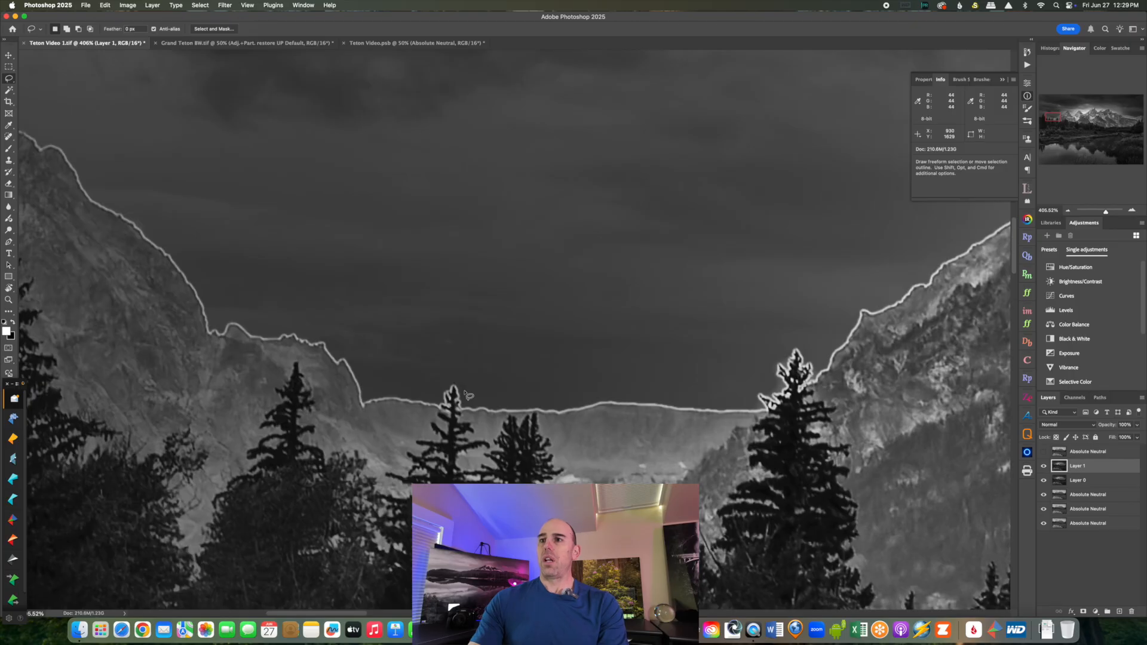
{"action": "left_click", "coordinate": [1042, 452]}
{"action": "left_click", "coordinate": [1058, 451]}
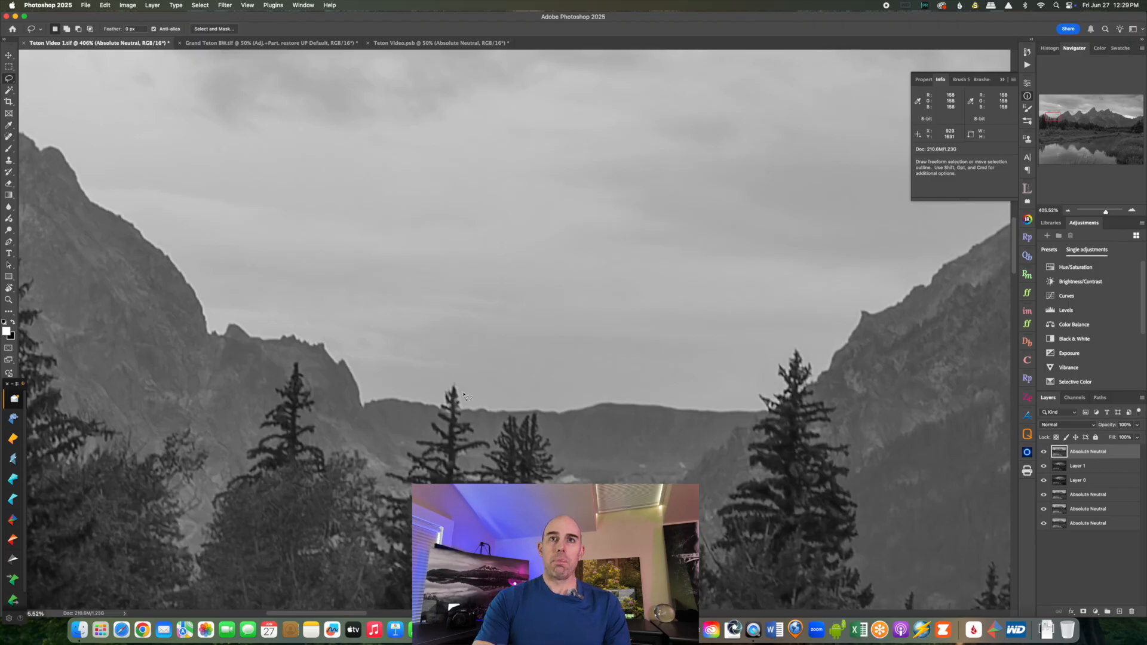
Step: Darken the top Absolute Neutral layer with Curves, mapping input 158 to output 45 and lowering the white point's output to 73
{"action": "key", "text": "super+m"}
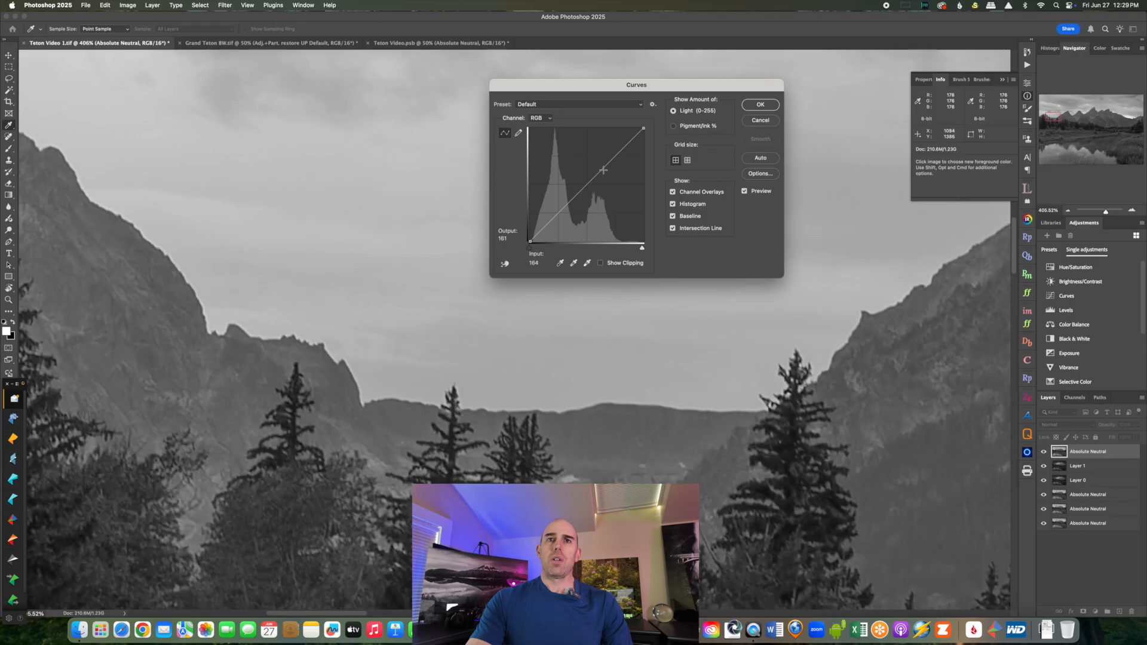
{"action": "left_click_drag", "start_coordinate": [599, 173], "coordinate": [600, 222]}
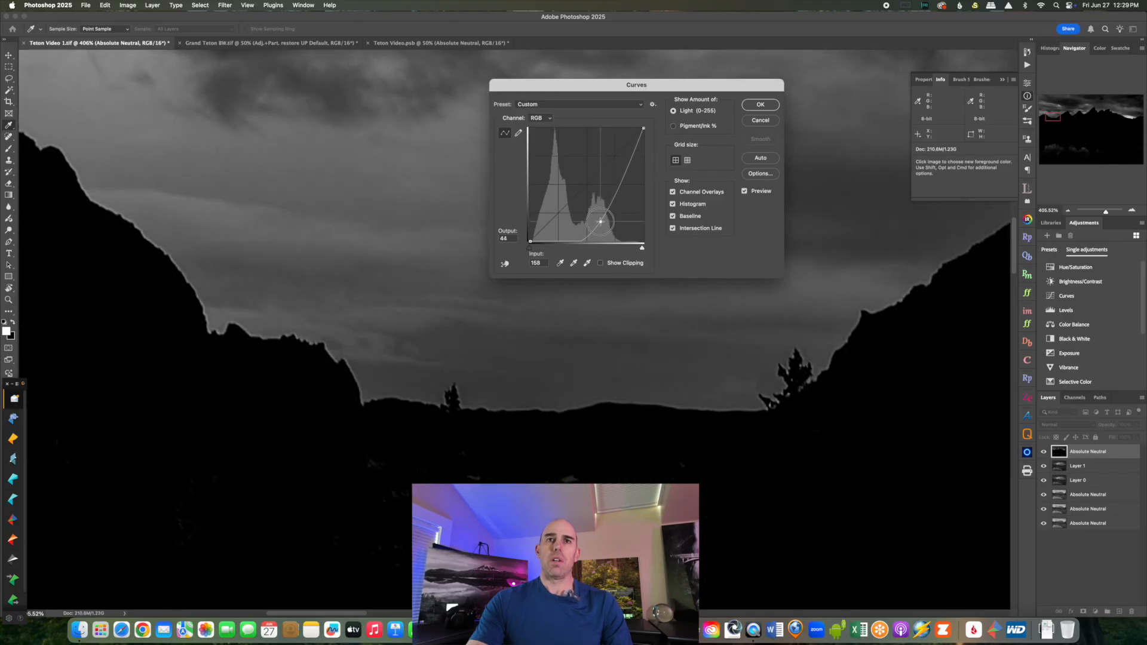
{"action": "left_click_drag", "start_coordinate": [599, 221], "coordinate": [601, 220]}
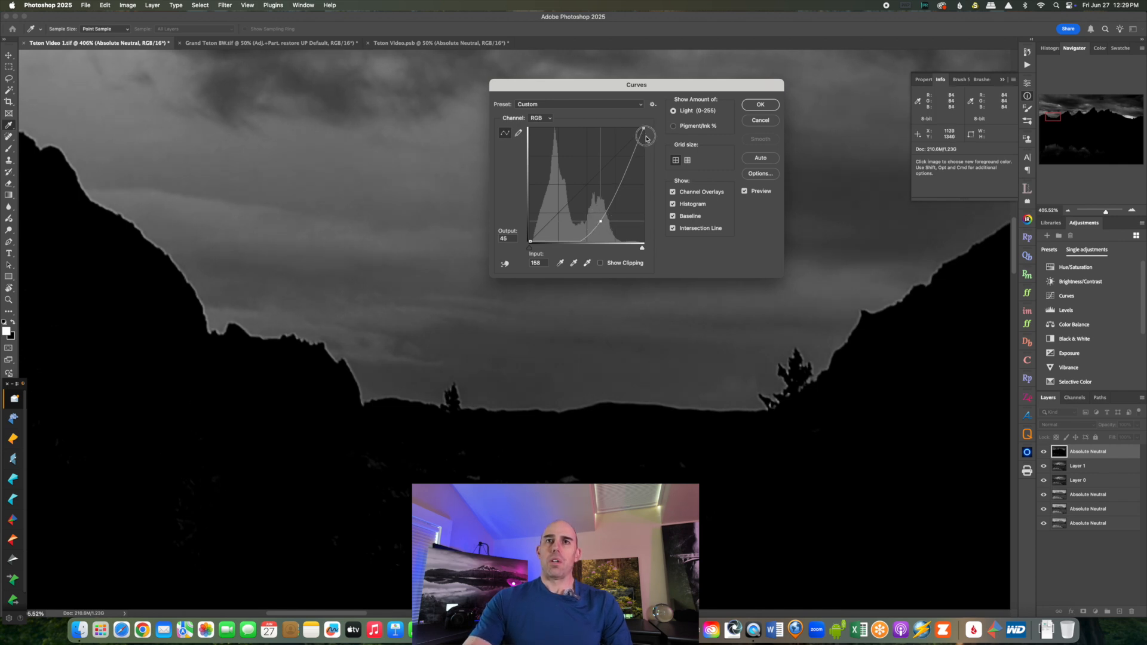
{"action": "left_click_drag", "start_coordinate": [645, 129], "coordinate": [651, 209]}
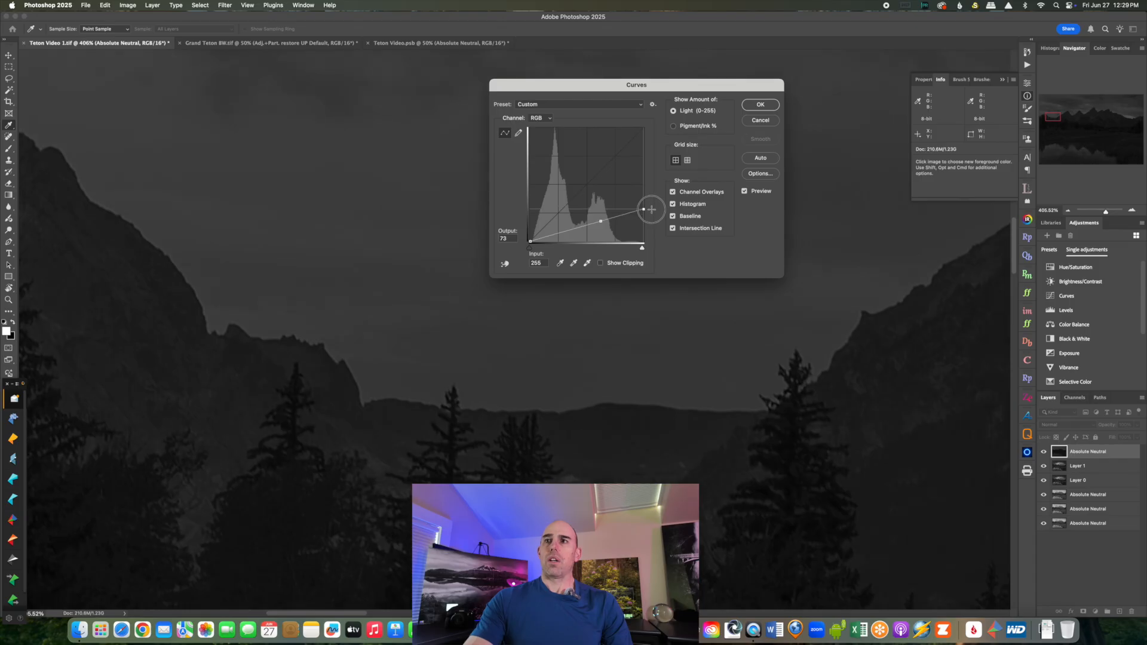
{"action": "left_click", "coordinate": [759, 105]}
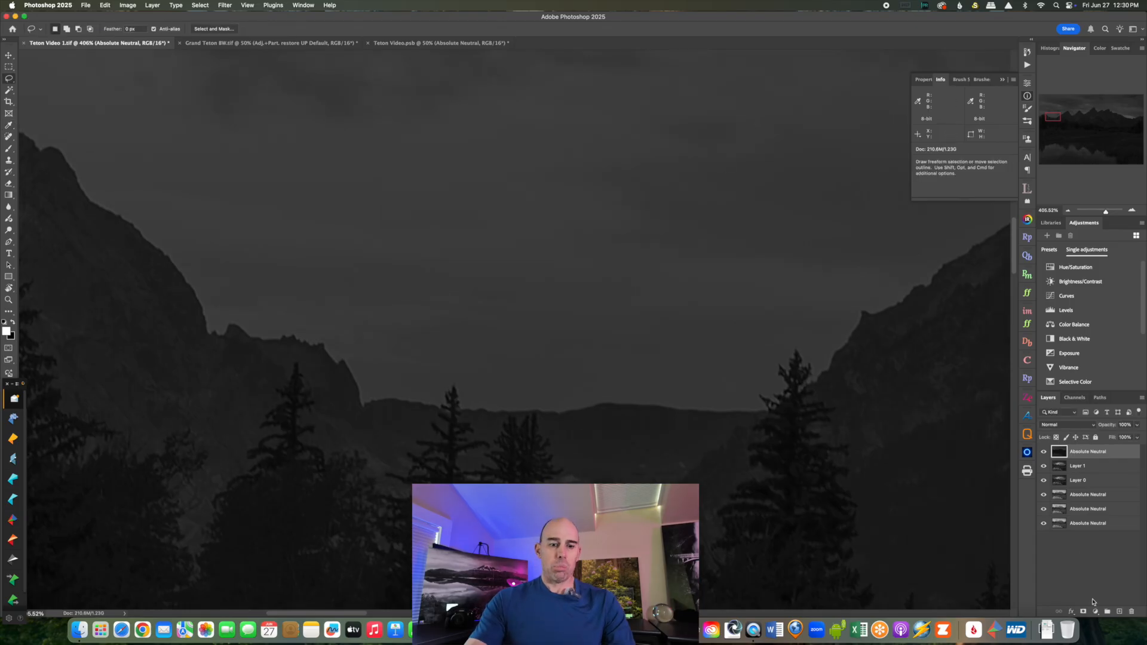
Step: Give the darkened layer a black mask and paint it white over the halo around the small treetop on the low ridge
{"action": "key", "text": "b"}
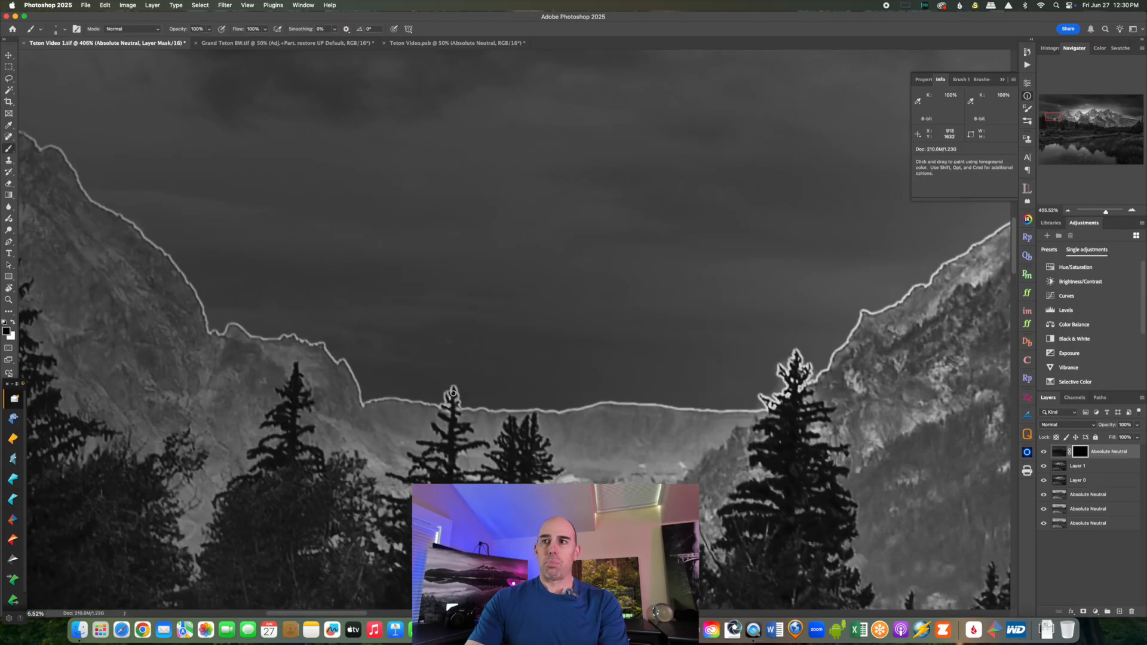
{"action": "key", "text": "bracketright"}
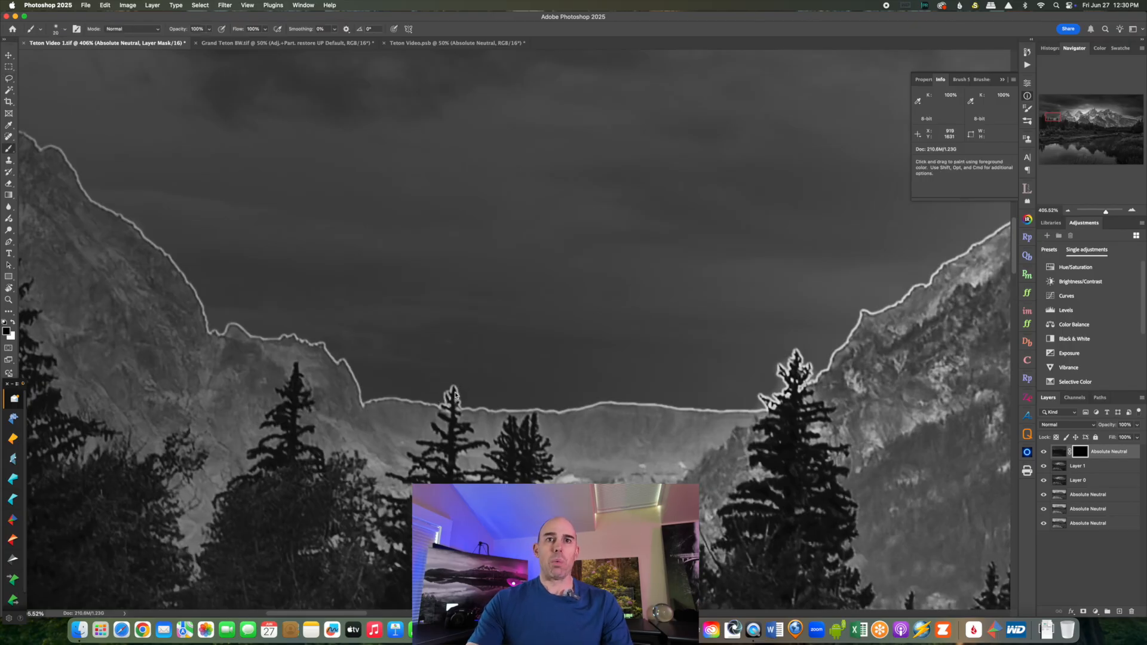
{"action": "key", "text": "x"}
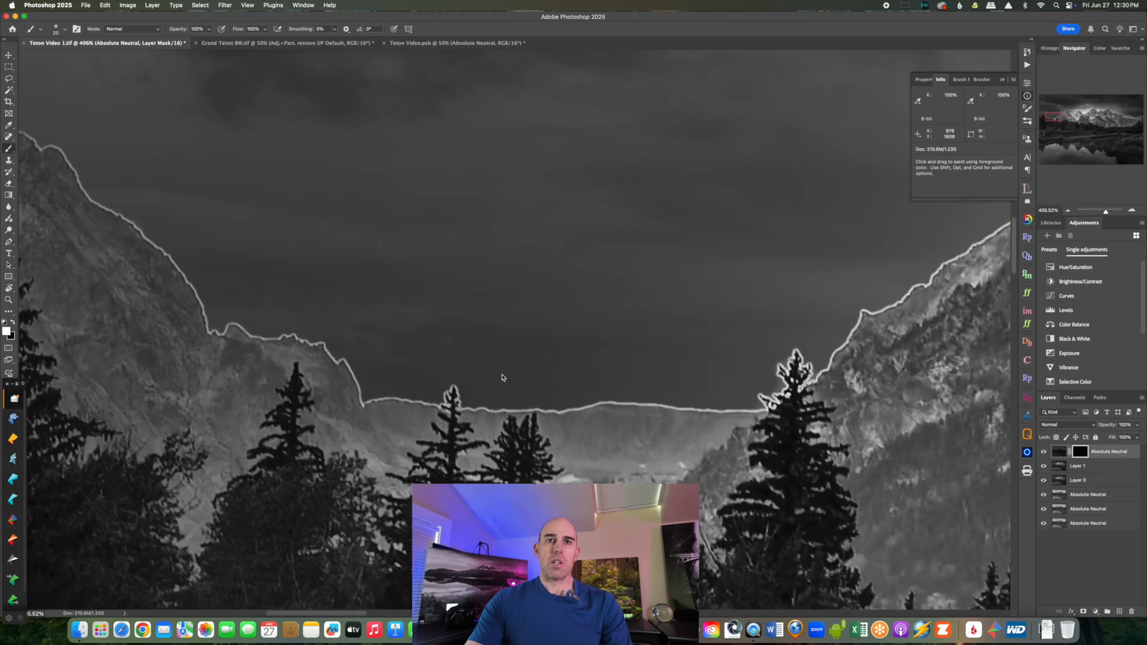
{"action": "mouse_move", "coordinate": [452, 400]}
{"action": "left_mouse_down"}
{"action": "mouse_move", "coordinate": [449, 390]}
{"action": "mouse_move", "coordinate": [497, 391]}
{"action": "left_mouse_up"}
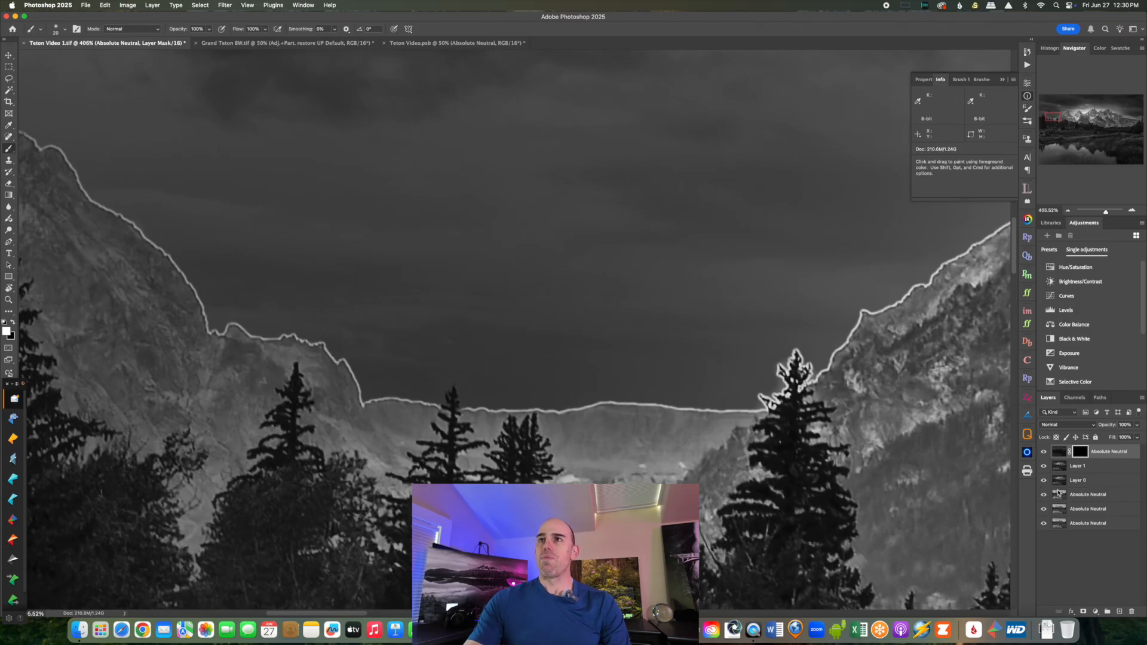
Step: Merge the masked layer into Layer 1 and move the next Absolute Neutral layer above it for the larger treetop beside the steep ridge
{"action": "mouse_move", "coordinate": [1058, 113]}
{"action": "left_mouse_down"}
{"action": "mouse_move", "coordinate": [1116, 111]}
{"action": "mouse_move", "coordinate": [1109, 137]}
{"action": "mouse_move", "coordinate": [1115, 111]}
{"action": "mouse_move", "coordinate": [1057, 116]}
{"action": "left_mouse_up"}
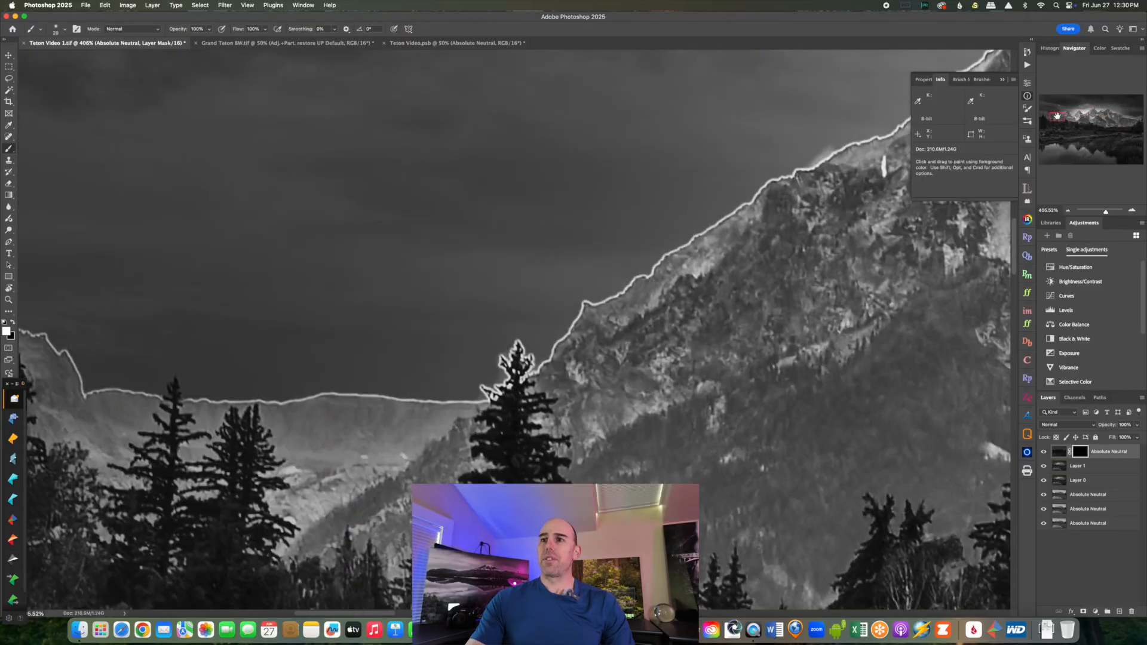
{"action": "left_click", "coordinate": [1059, 452]}
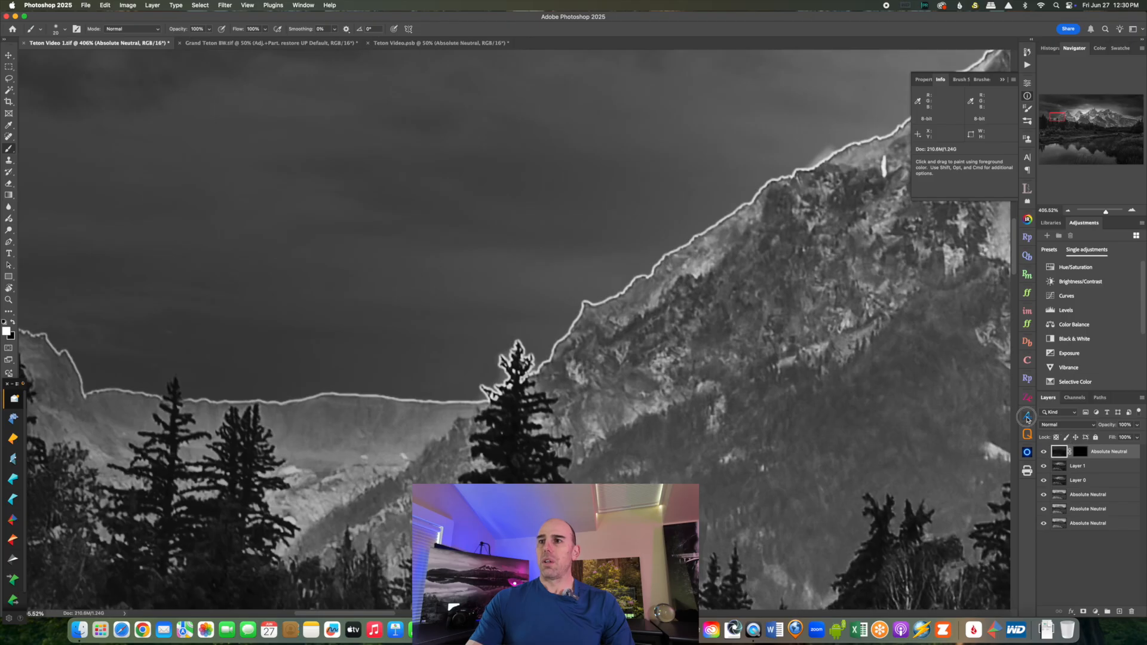
{"action": "left_click", "coordinate": [1027, 415]}
{"action": "left_click", "coordinate": [1000, 259]}
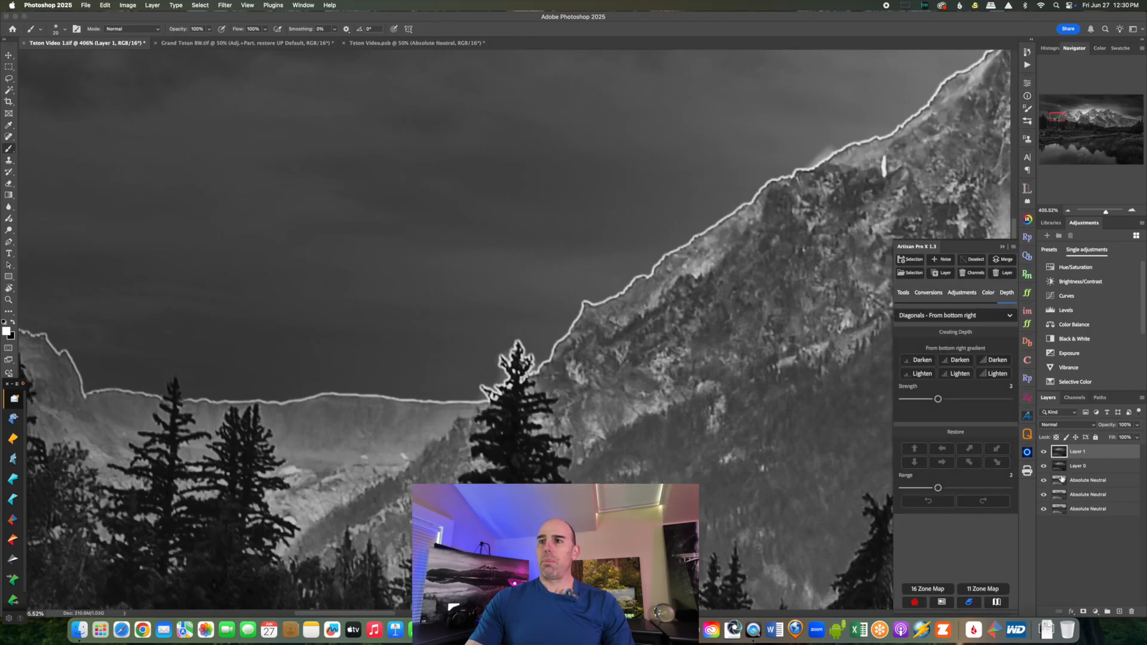
{"action": "left_click_drag", "start_coordinate": [1073, 481], "coordinate": [1074, 449]}
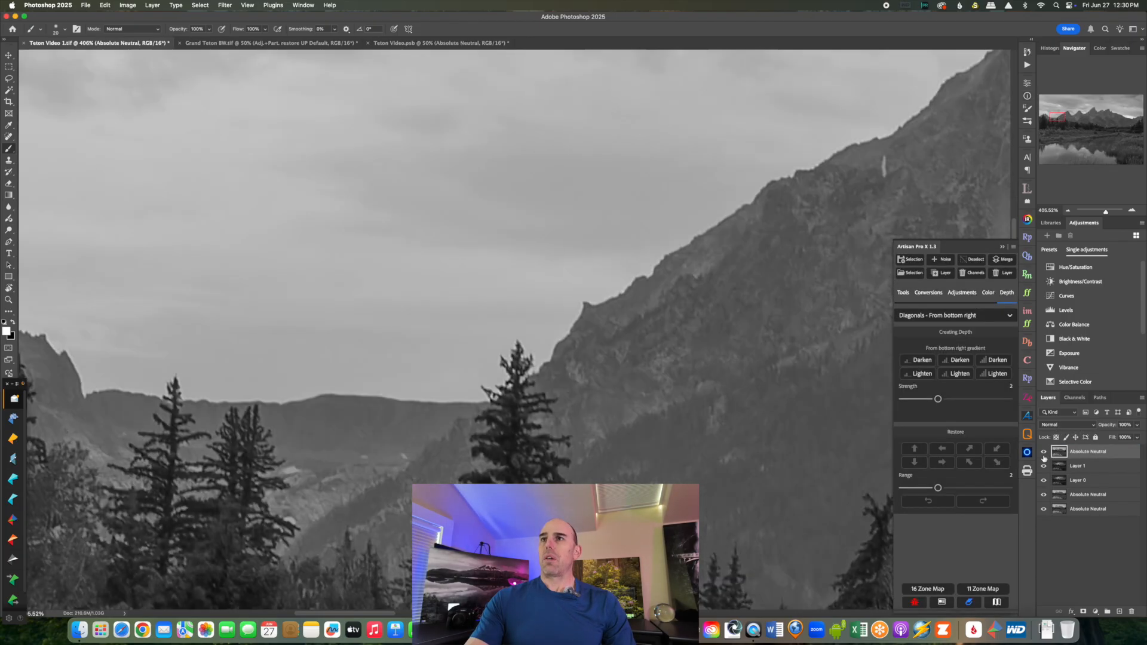
Step: Compare the sky's RGB values near the larger treetop with the top Absolute Neutral layer hidden and shown
{"action": "left_click", "coordinate": [1044, 451]}
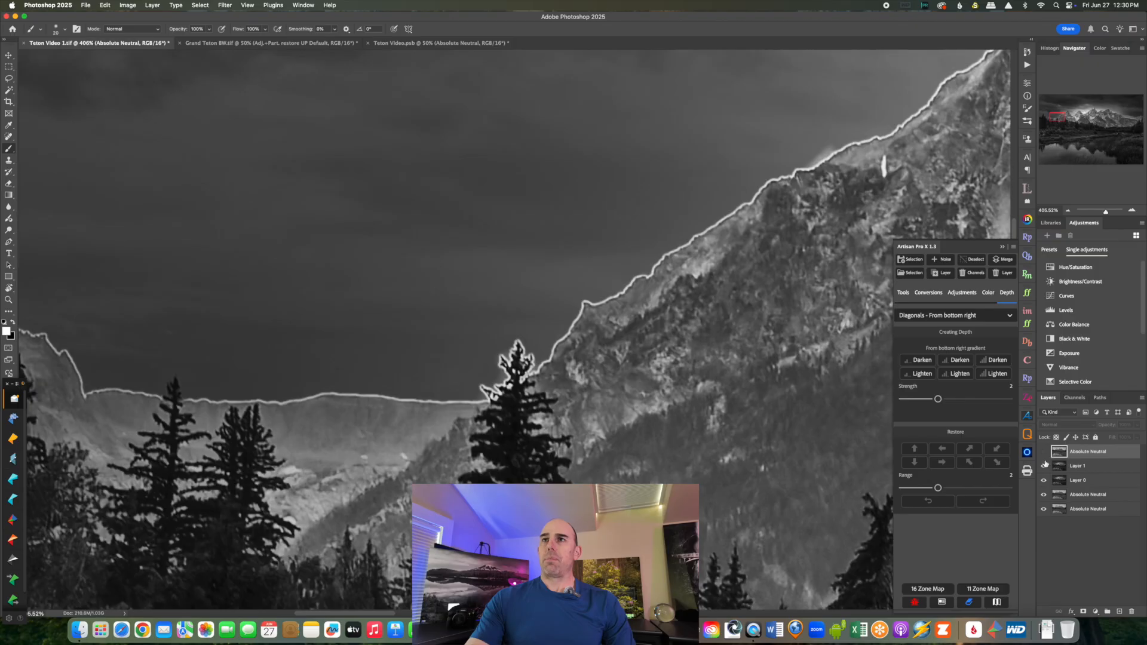
{"action": "left_click", "coordinate": [1025, 98]}
{"action": "key", "text": "l"}
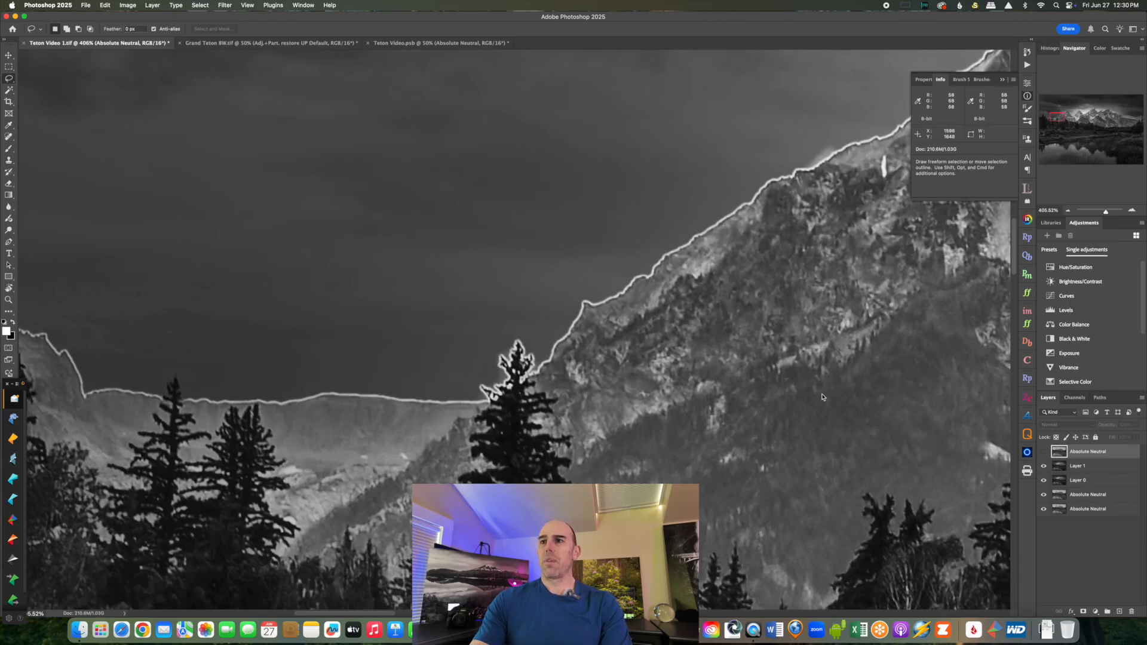
{"action": "left_click", "coordinate": [1042, 452]}
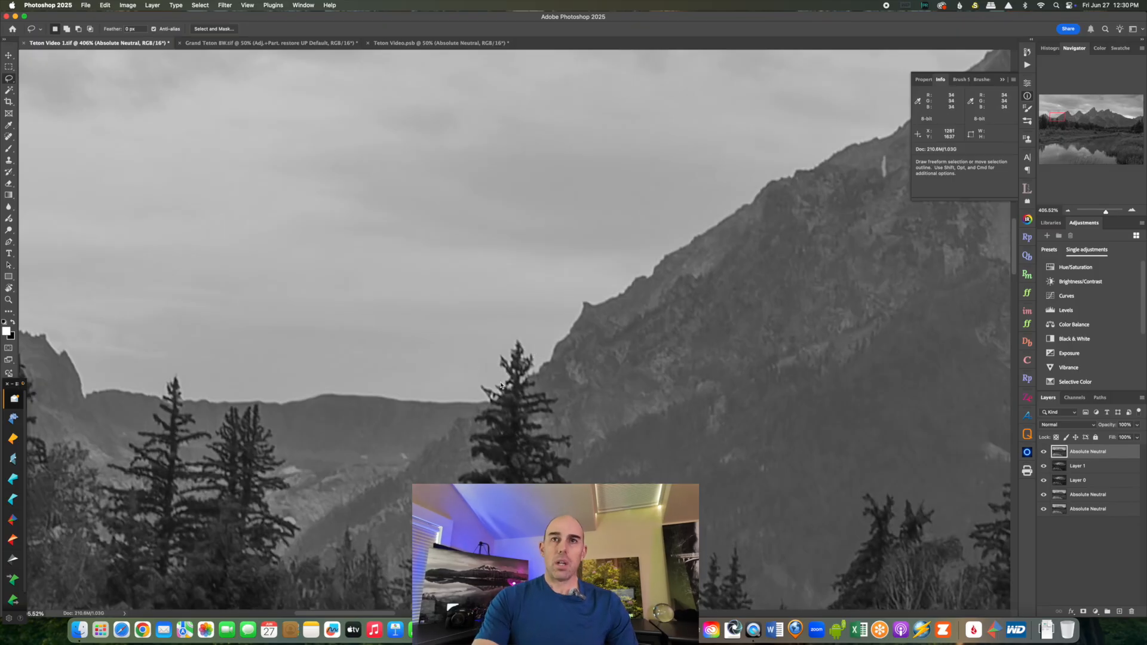
Step: Darken the top Absolute Neutral layer with Curves, mapping input 164 to output 65 and lowering the white point's output to 101
{"action": "key", "text": "super+m"}
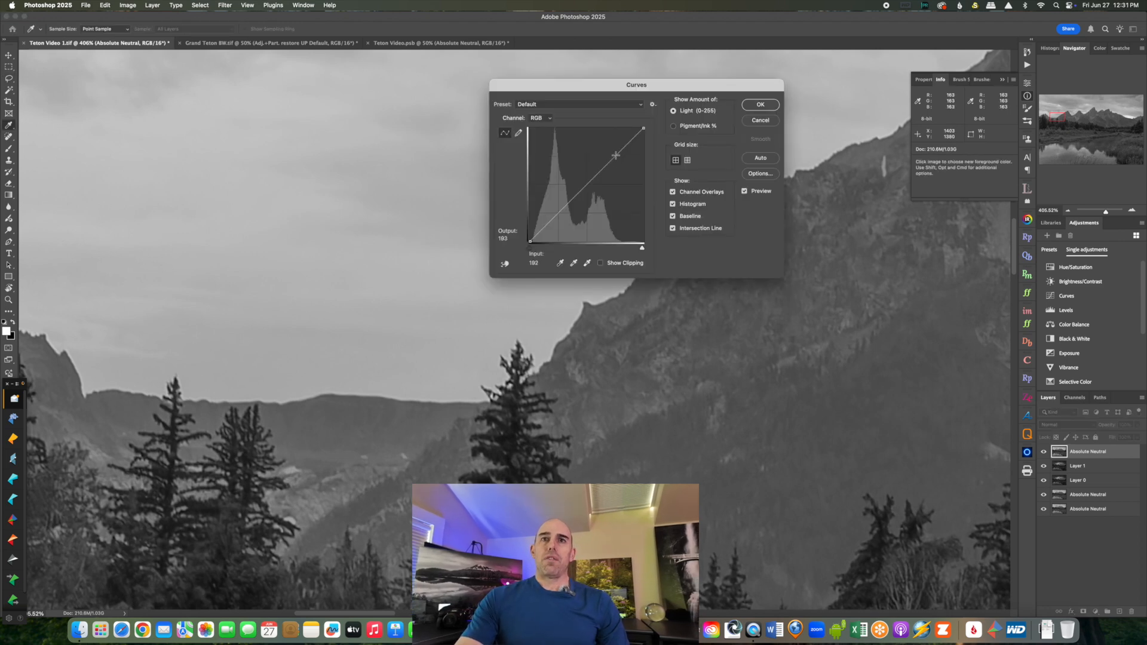
{"action": "left_click_drag", "start_coordinate": [615, 155], "coordinate": [603, 212]}
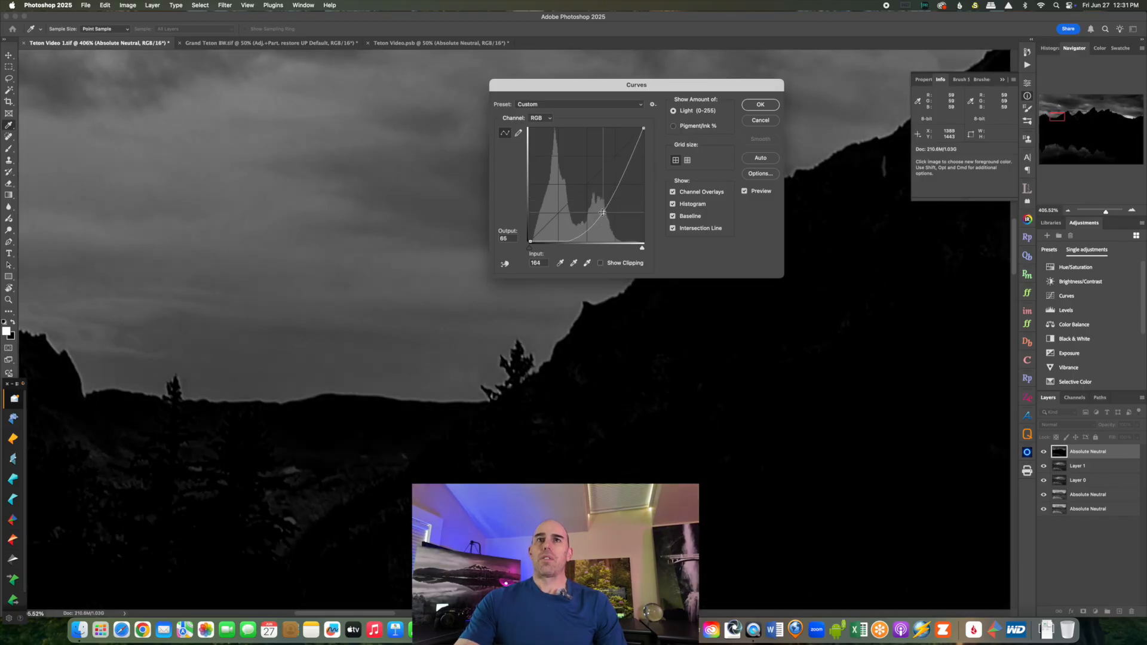
{"action": "left_click_drag", "start_coordinate": [644, 129], "coordinate": [647, 198]}
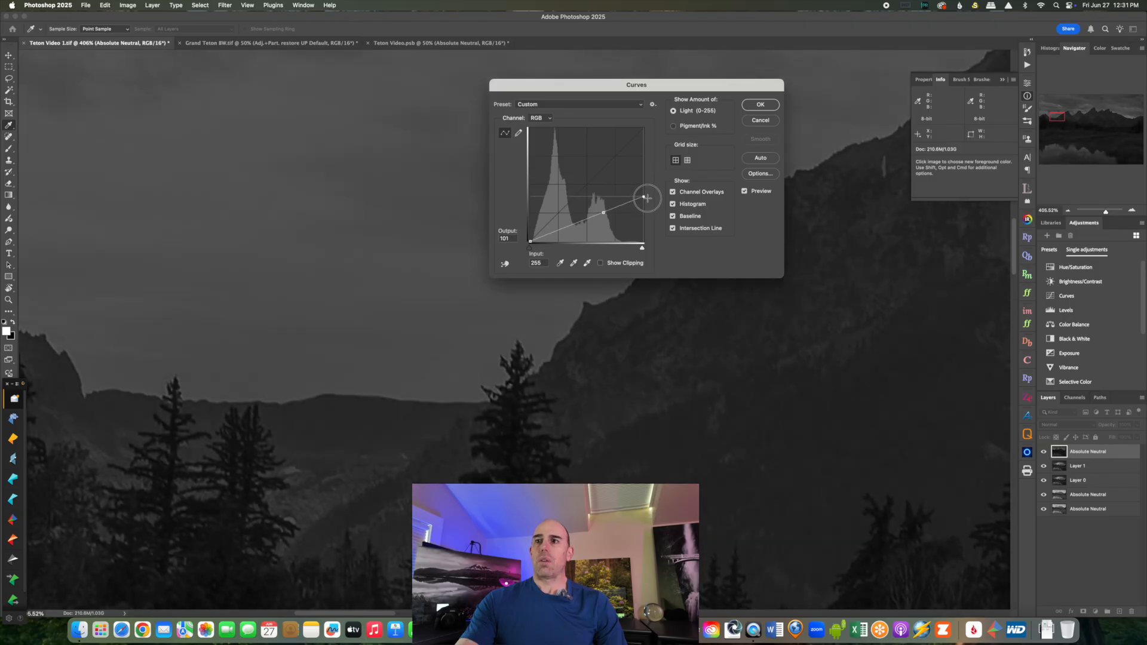
{"action": "left_click", "coordinate": [760, 105]}
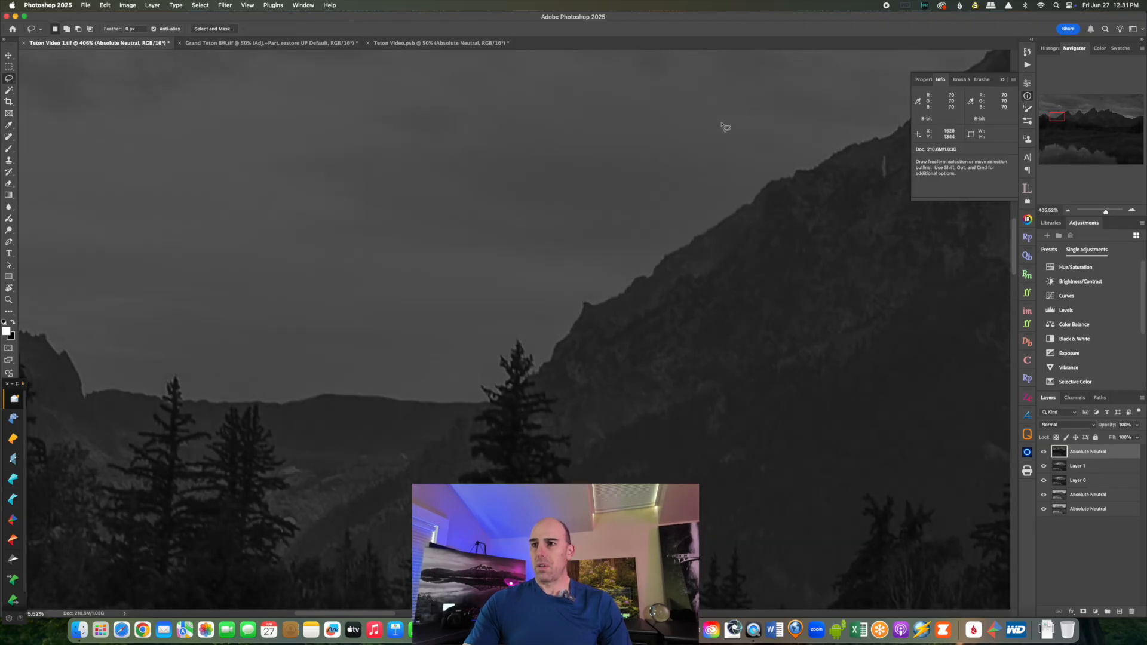
Step: Add a black mask to the darkened layer and paint it white over the halo around the larger treetop beside the steep ridge
{"action": "left_click", "coordinate": [1083, 612], "text": "alt"}
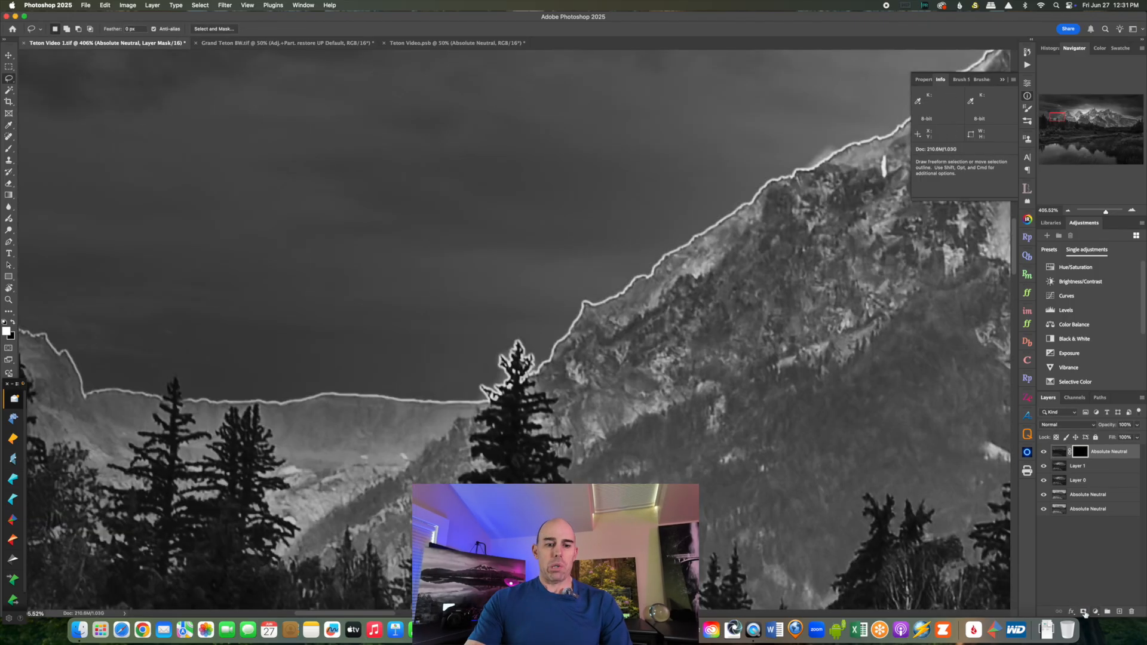
{"action": "key", "text": "b"}
{"action": "mouse_move", "coordinate": [503, 351]}
{"action": "left_mouse_down"}
{"action": "mouse_move", "coordinate": [518, 342]}
{"action": "mouse_move", "coordinate": [507, 362]}
{"action": "mouse_move", "coordinate": [524, 363]}
{"action": "mouse_move", "coordinate": [487, 391]}
{"action": "mouse_move", "coordinate": [517, 347]}
{"action": "left_mouse_up"}
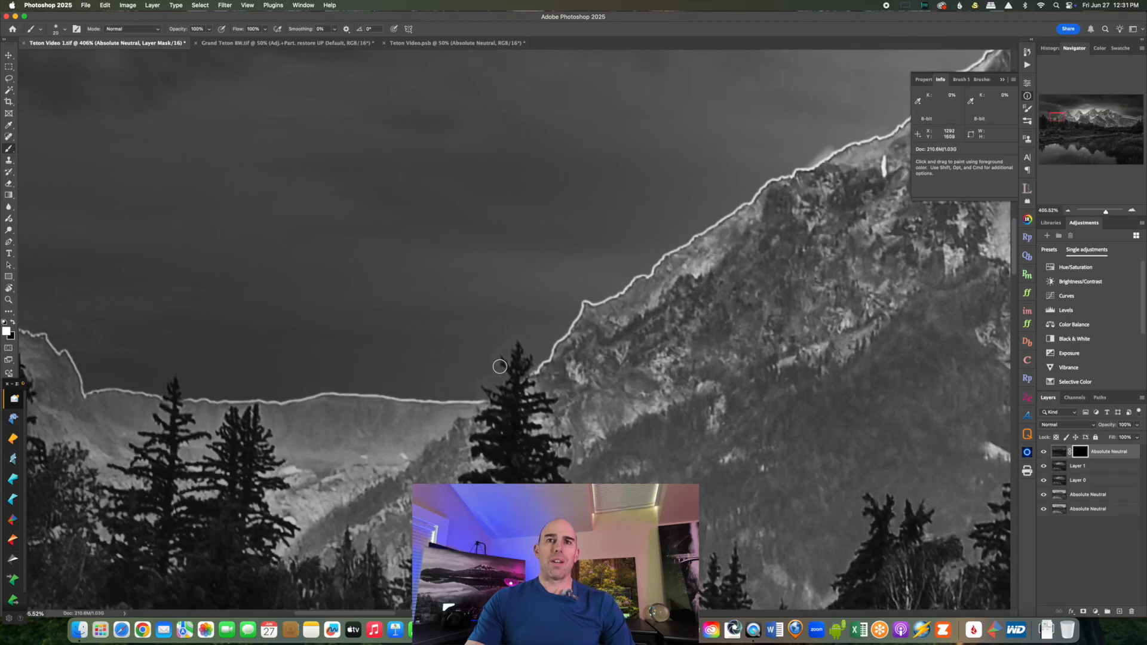
Step: Merge the masked Absolute Neutral layer used for the larger treetop down into Layer 1
{"action": "left_click", "coordinate": [1059, 451]}
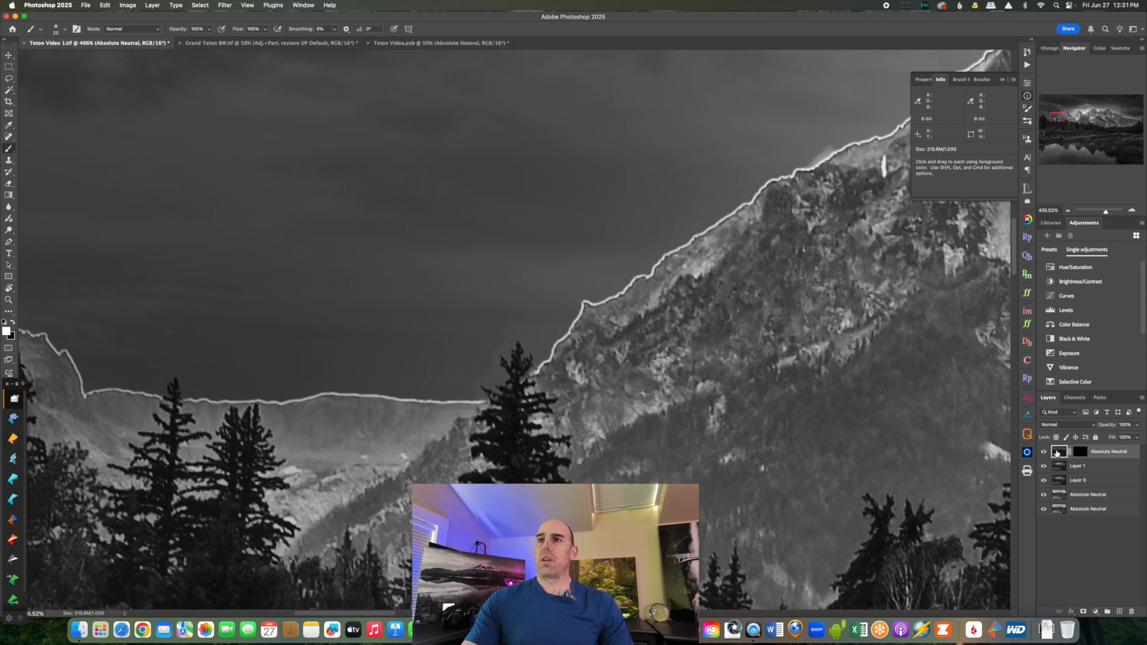
{"action": "left_click", "coordinate": [1027, 416]}
{"action": "left_click", "coordinate": [1003, 273]}
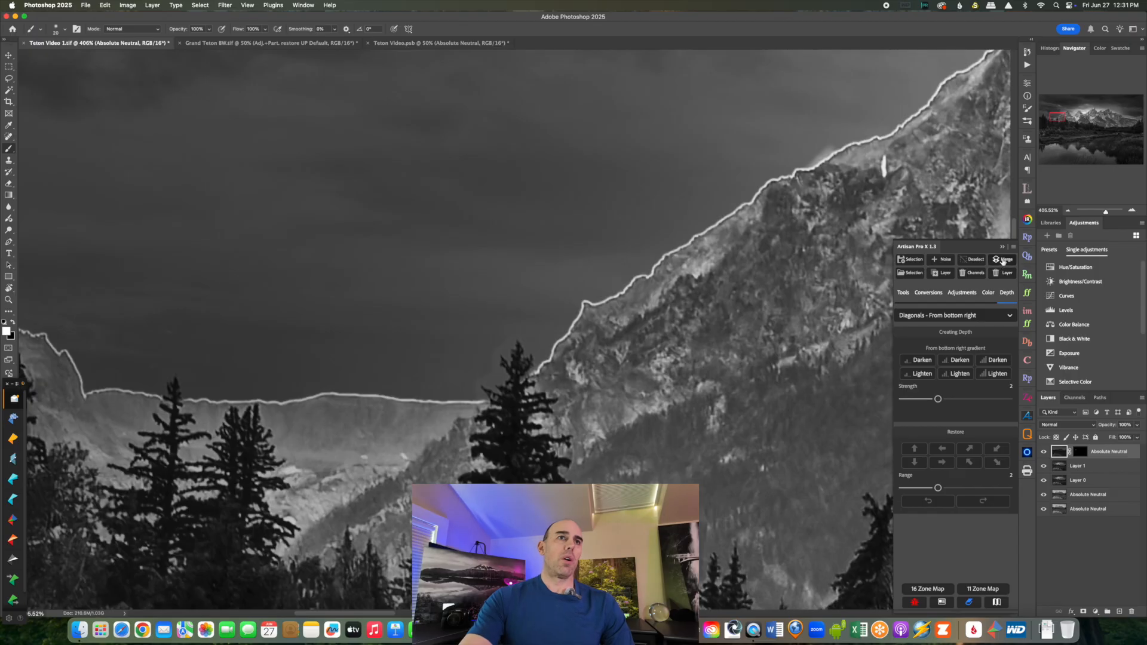
Step: Clone sky over the halos along the saddle between the two rocky peaks and up the right peak's slope, using Clone Stamp in Darken mode
{"action": "left_click", "coordinate": [10, 159]}
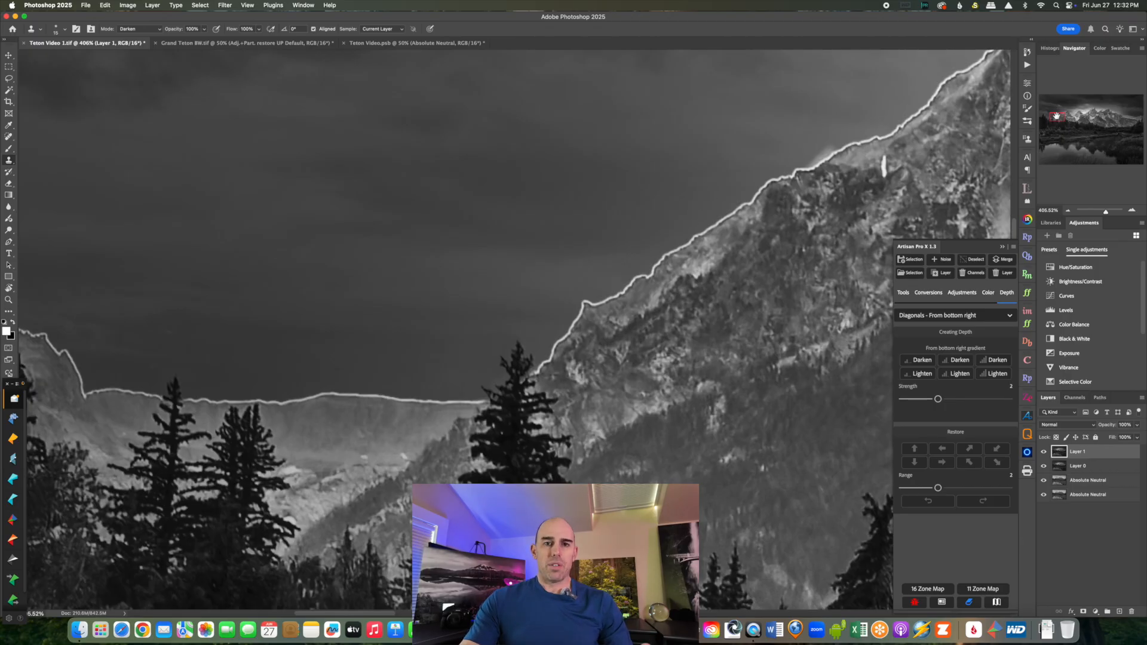
{"action": "left_click_drag", "start_coordinate": [1054, 119], "coordinate": [1075, 117]}
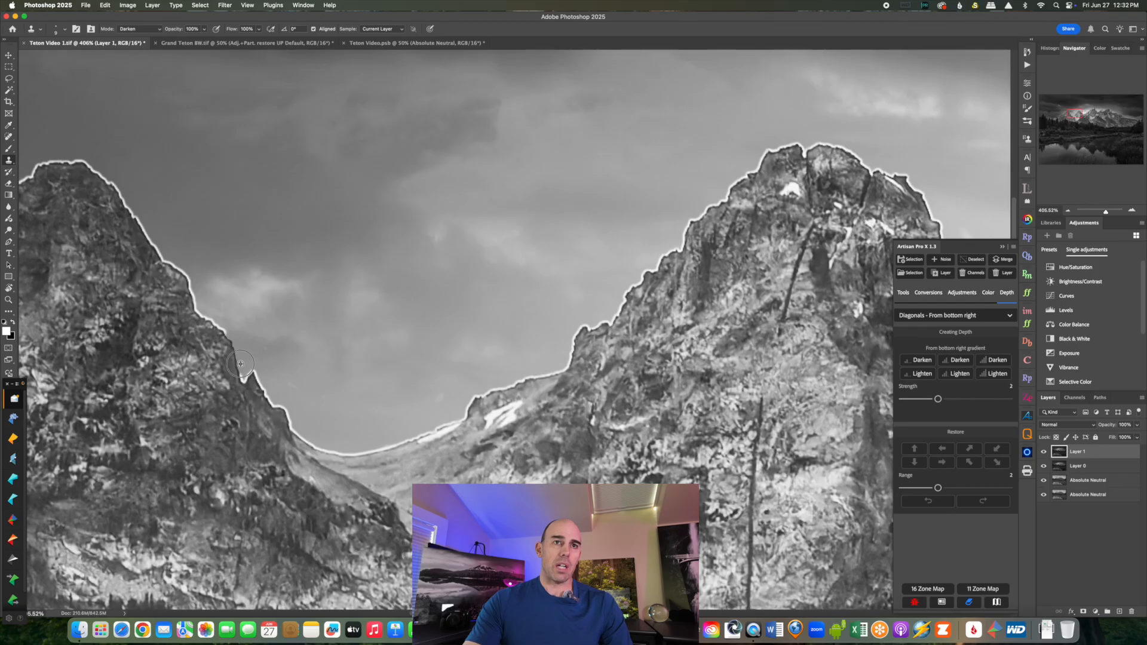
{"action": "mouse_move", "coordinate": [244, 378]}
{"action": "left_mouse_down"}
{"action": "mouse_move", "coordinate": [254, 371]}
{"action": "mouse_move", "coordinate": [293, 430]}
{"action": "mouse_move", "coordinate": [339, 451]}
{"action": "mouse_move", "coordinate": [435, 429]}
{"action": "mouse_move", "coordinate": [472, 396]}
{"action": "left_mouse_up"}
{"action": "left_click_drag", "start_coordinate": [482, 393], "coordinate": [504, 387]}
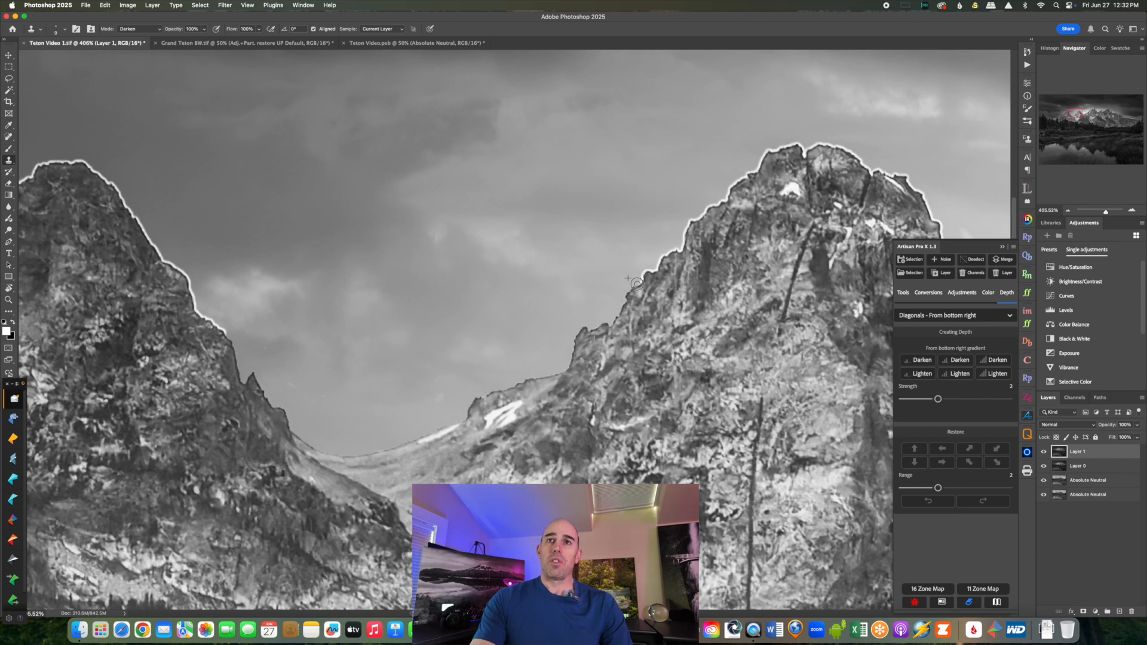
{"action": "left_click_drag", "start_coordinate": [637, 283], "coordinate": [756, 168]}
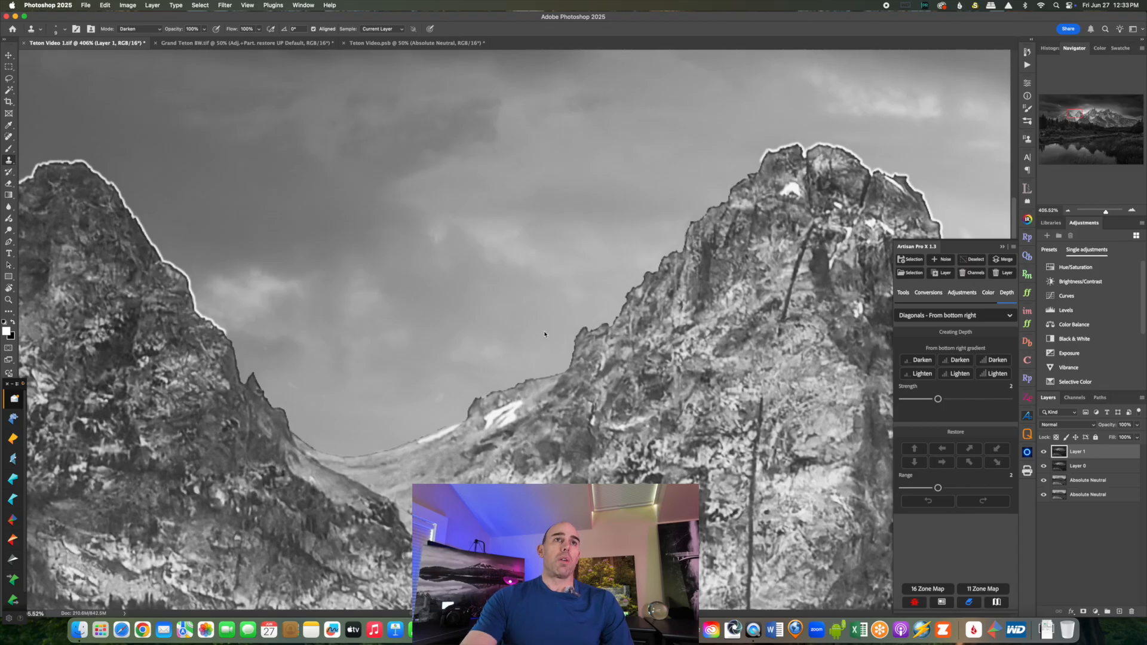
Step: Try the Clone Stamp in Lighten mode along the right peak's upper slope
{"action": "left_click", "coordinate": [137, 29]}
{"action": "left_click", "coordinate": [135, 81]}
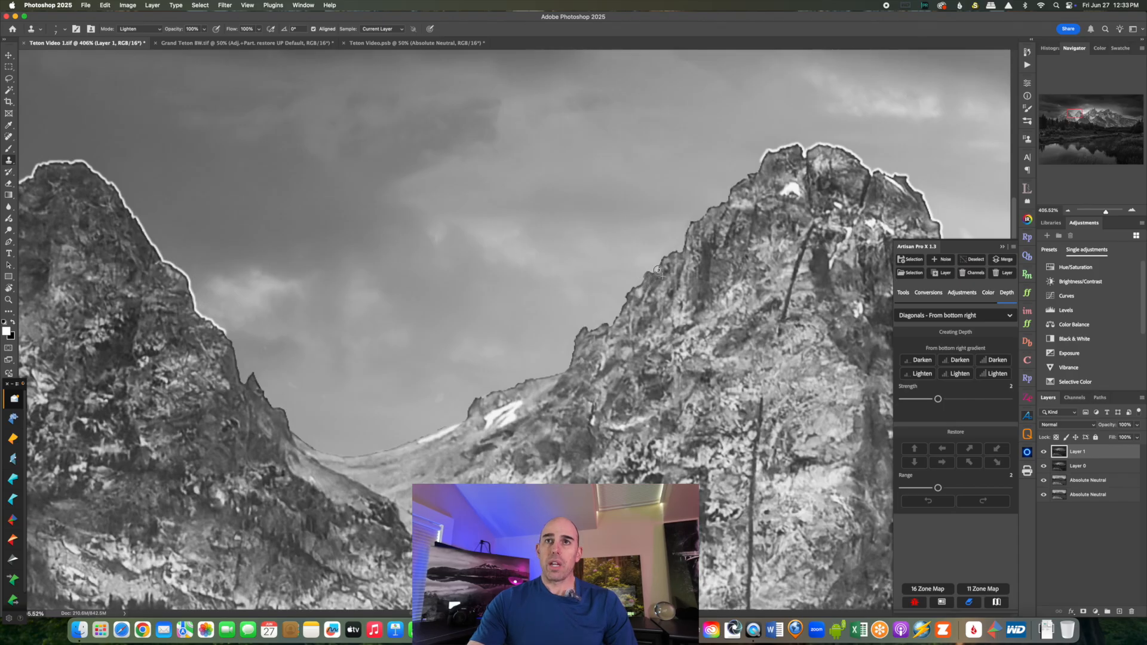
{"action": "mouse_move", "coordinate": [685, 247]}
{"action": "left_mouse_down"}
{"action": "mouse_move", "coordinate": [692, 226]}
{"action": "mouse_move", "coordinate": [765, 159]}
{"action": "left_mouse_up"}
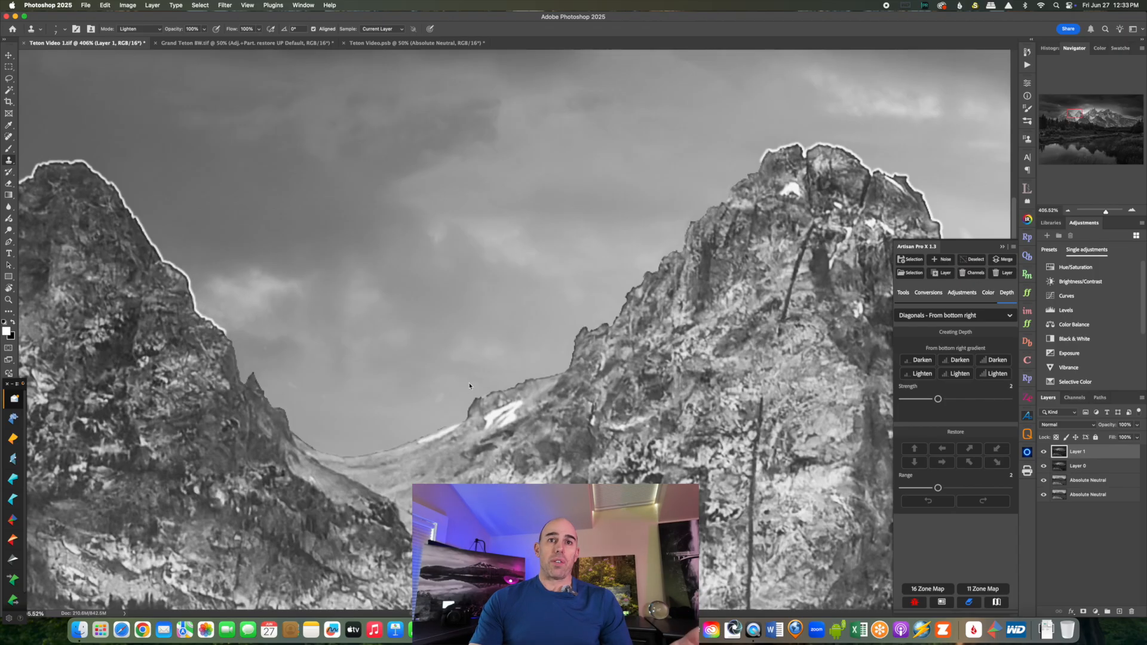
Step: Set the Clone Stamp's blending mode to Normal for the section between the two rocky peaks
{"action": "mouse_move", "coordinate": [1075, 112]}
{"action": "left_mouse_down"}
{"action": "mouse_move", "coordinate": [1072, 122]}
{"action": "mouse_move", "coordinate": [1072, 112]}
{"action": "left_mouse_up"}
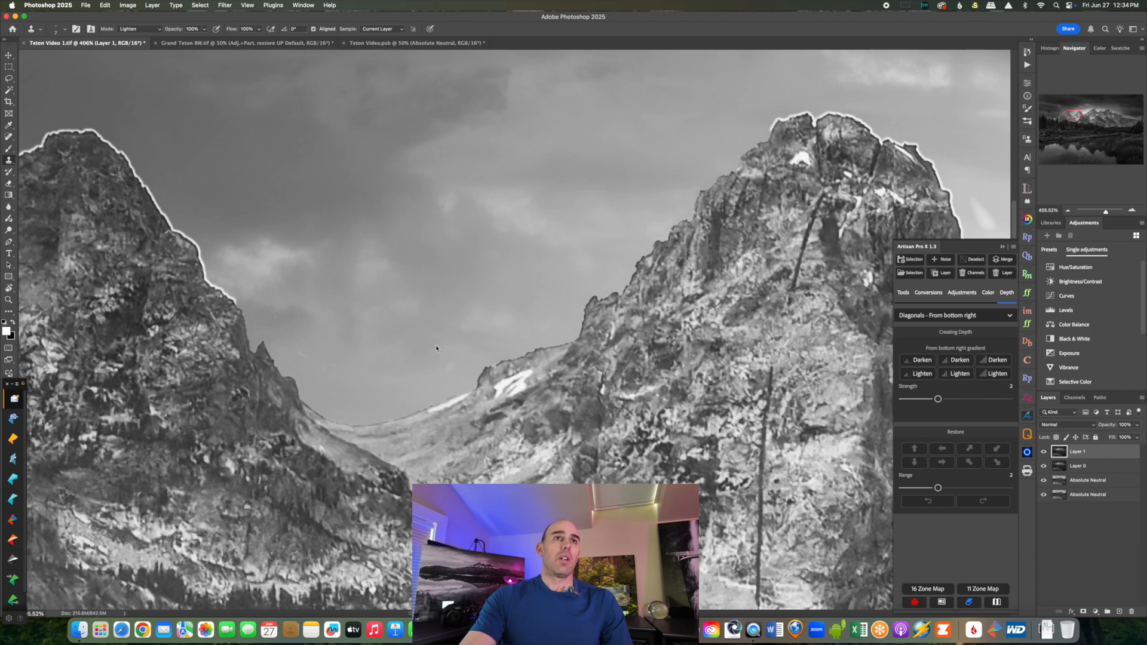
{"action": "left_click", "coordinate": [158, 29]}
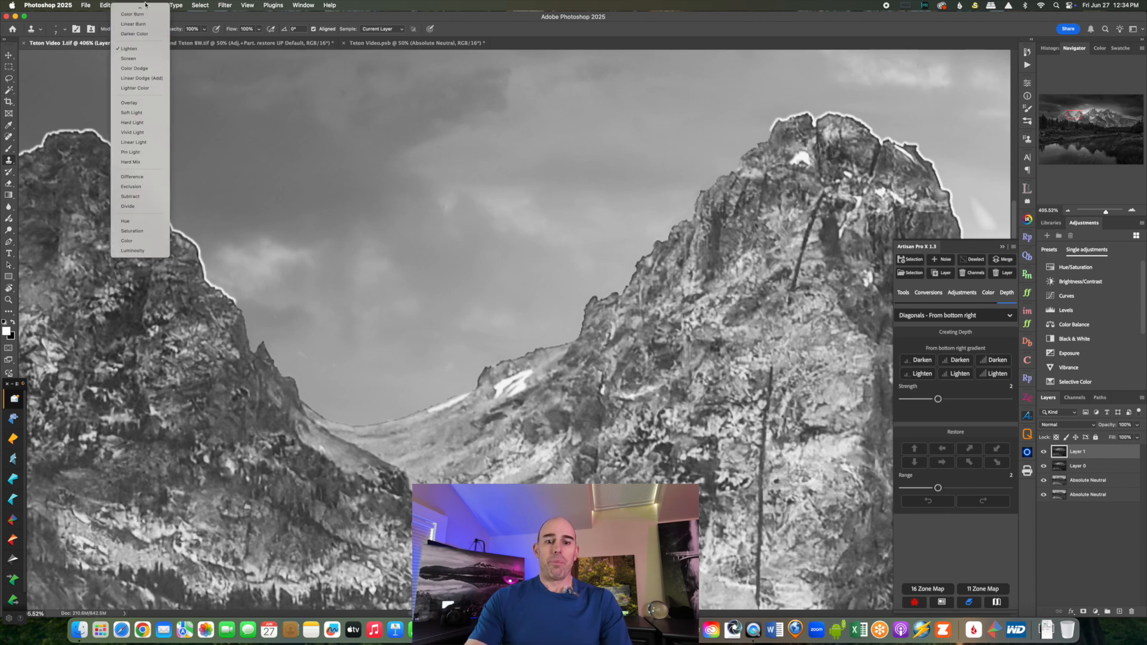
{"action": "left_click", "coordinate": [139, 11]}
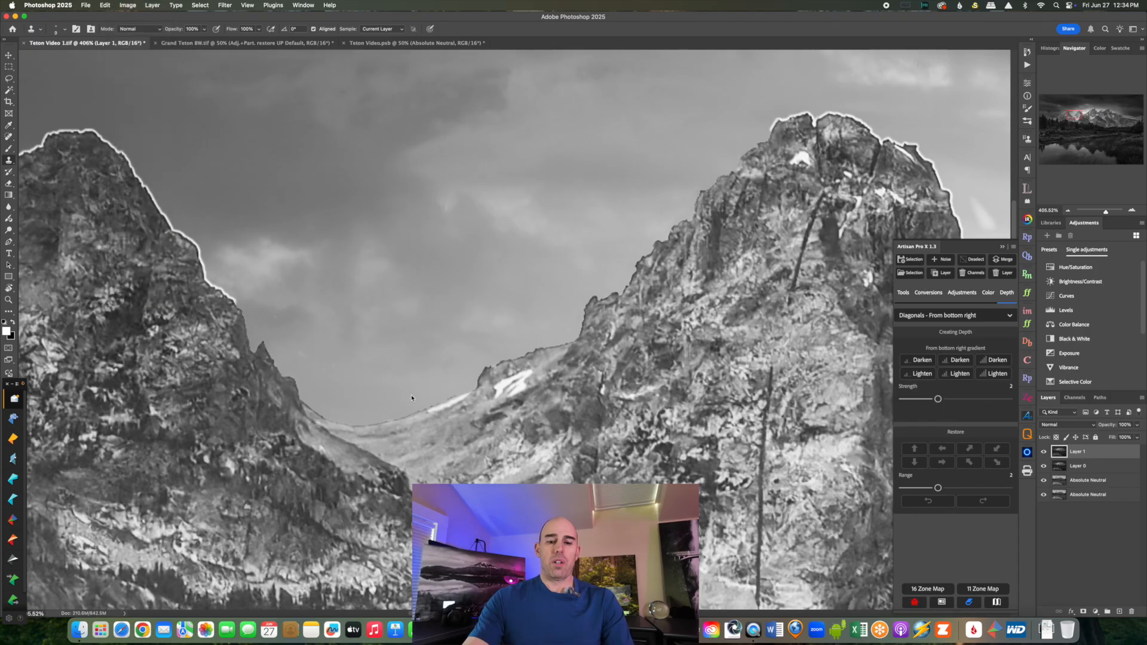
Step: Outline small lasso selections in the sky above the saddle, near the slopes of both rocky peaks
{"action": "key", "text": "l"}
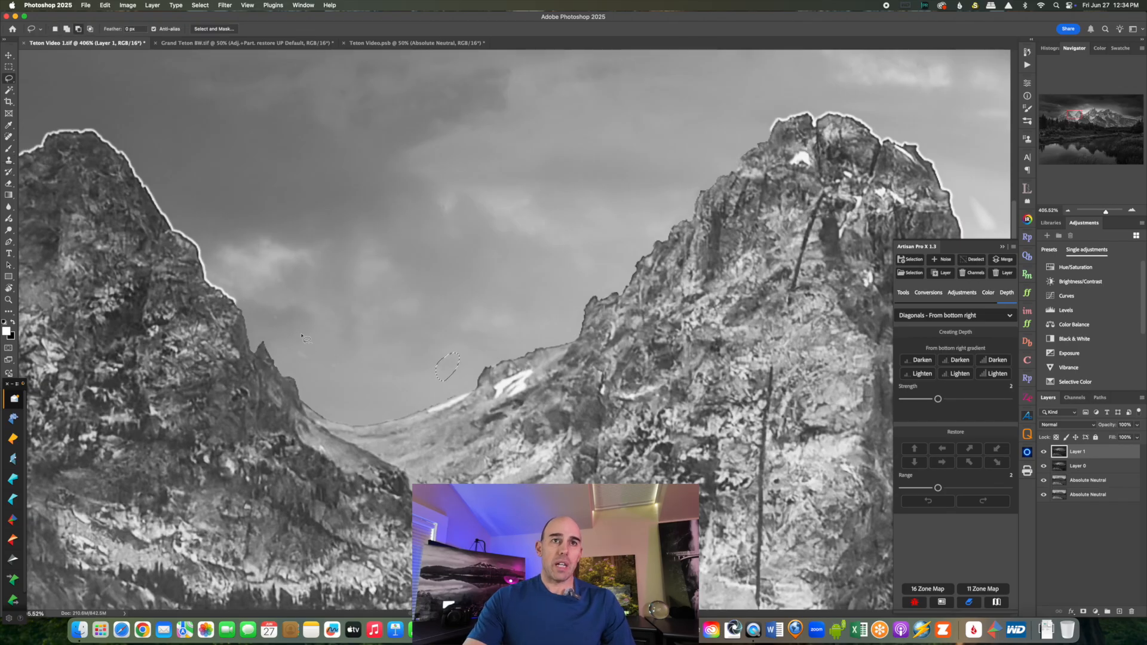
{"action": "left_click_drag", "start_coordinate": [279, 312], "coordinate": [308, 365]}
{"action": "left_click_drag", "start_coordinate": [304, 360], "coordinate": [277, 320]}
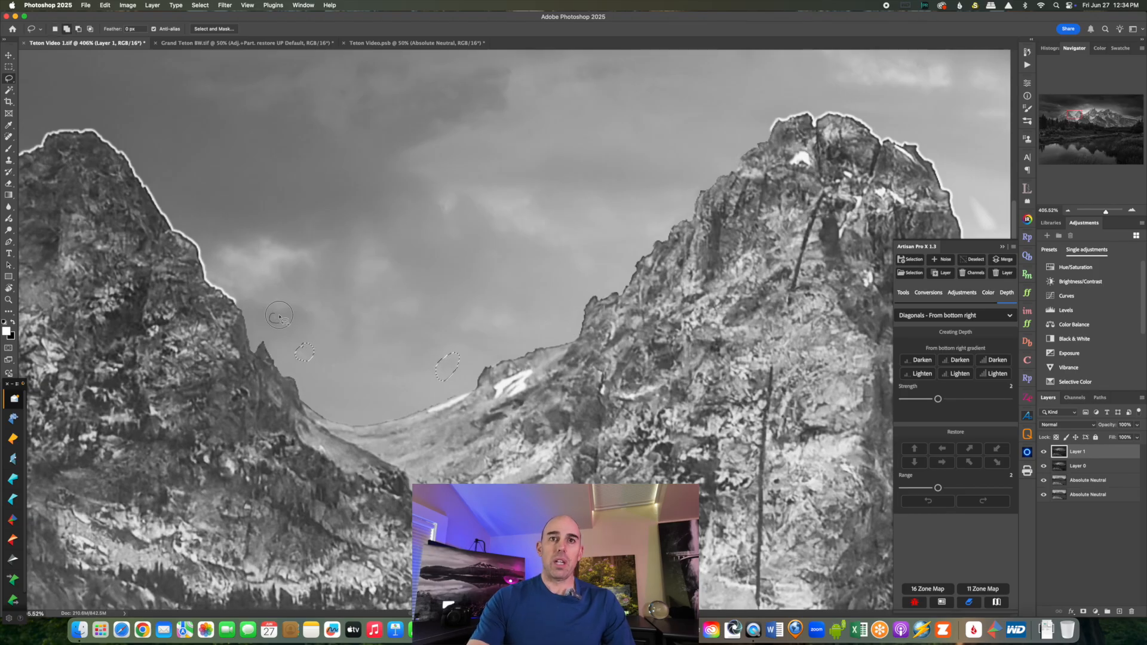
Step: Fill the two lasso selections above the saddle and another small patch beside the left slope with matching sky, clearing each selection
{"action": "key", "text": "shift+BackSpace"}
{"action": "key", "text": "Return"}
{"action": "key", "text": "super+d"}
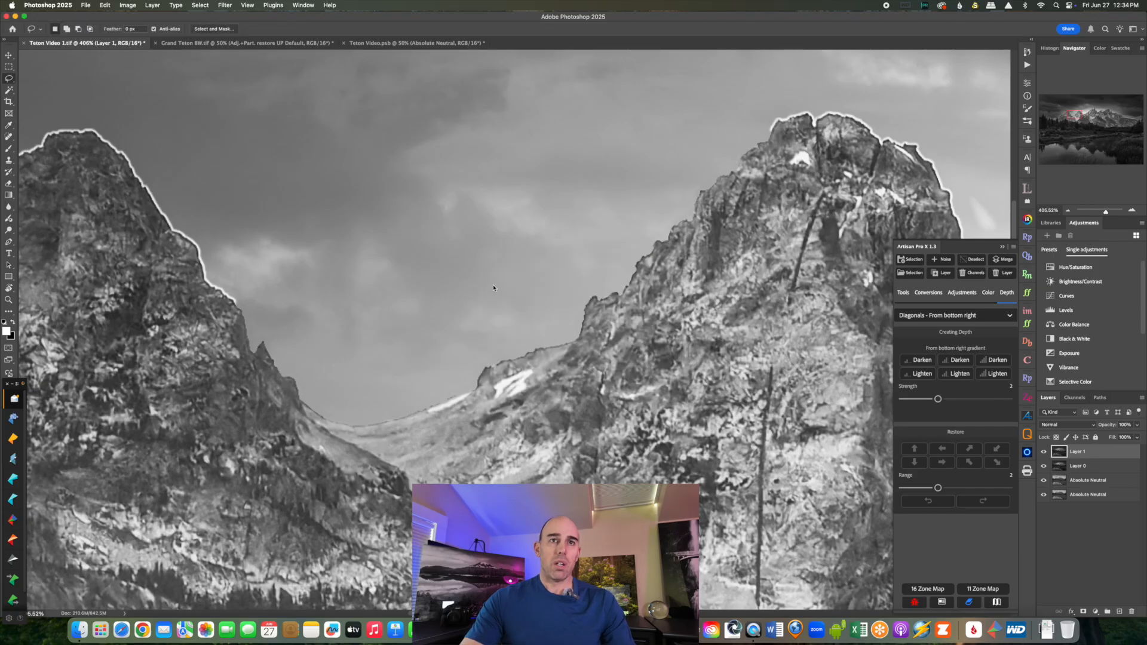
{"action": "left_click_drag", "start_coordinate": [335, 362], "coordinate": [329, 361]}
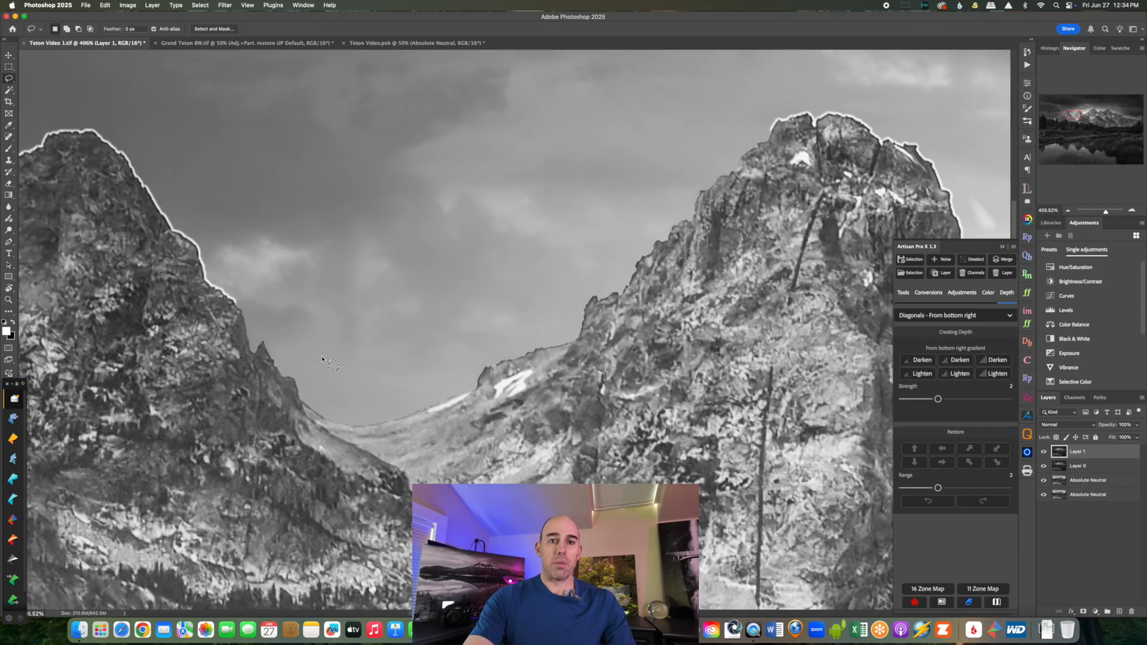
{"action": "key", "text": "shift+BackSpace"}
{"action": "key", "text": "Return"}
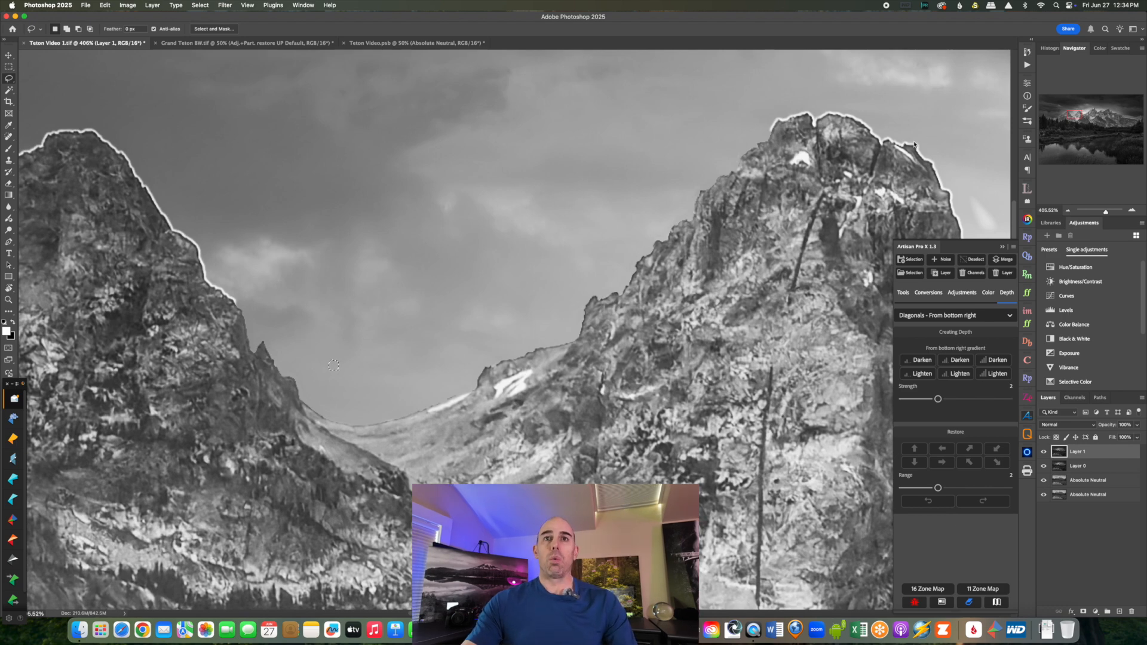
{"action": "key", "text": "super+d"}
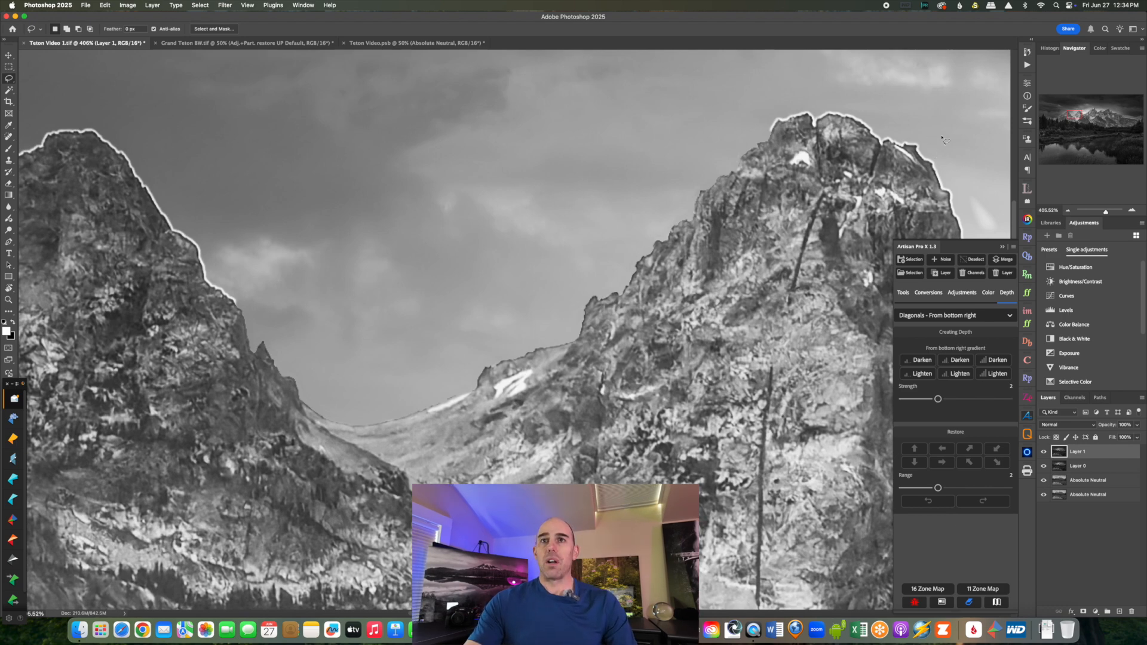
Step: Lasso the faint bright spot in the sky beside the tallest peak and fill it with matching sky
{"action": "left_click_drag", "start_coordinate": [1073, 114], "coordinate": [1082, 111]}
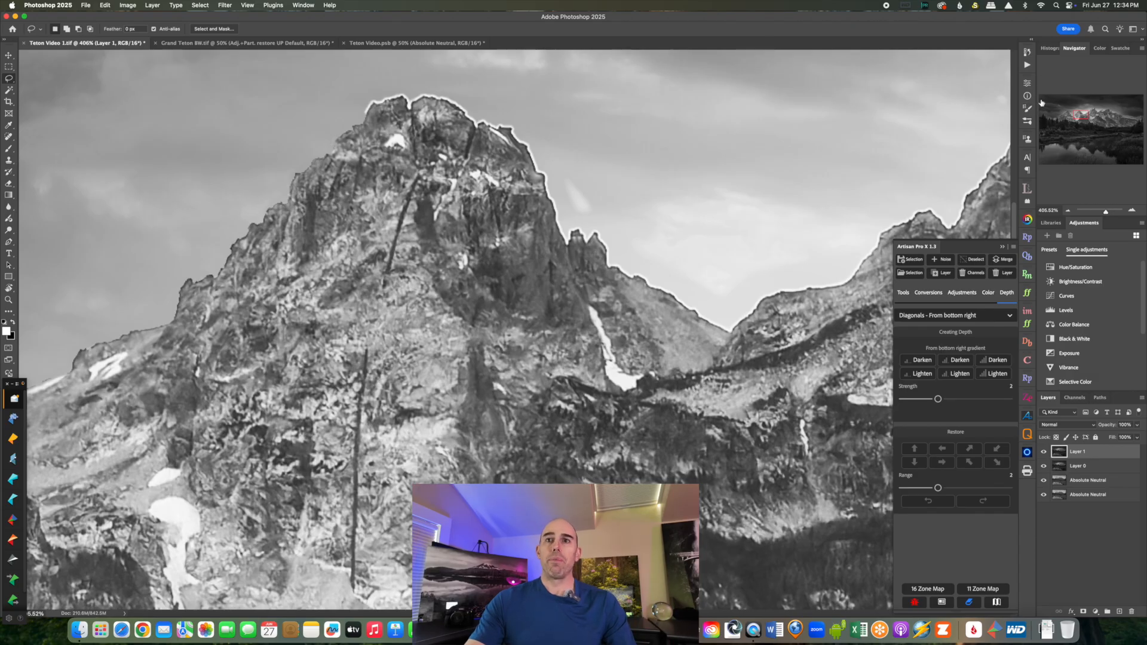
{"action": "left_click_drag", "start_coordinate": [1079, 110], "coordinate": [1097, 112]}
{"action": "left_click", "coordinate": [1002, 247]}
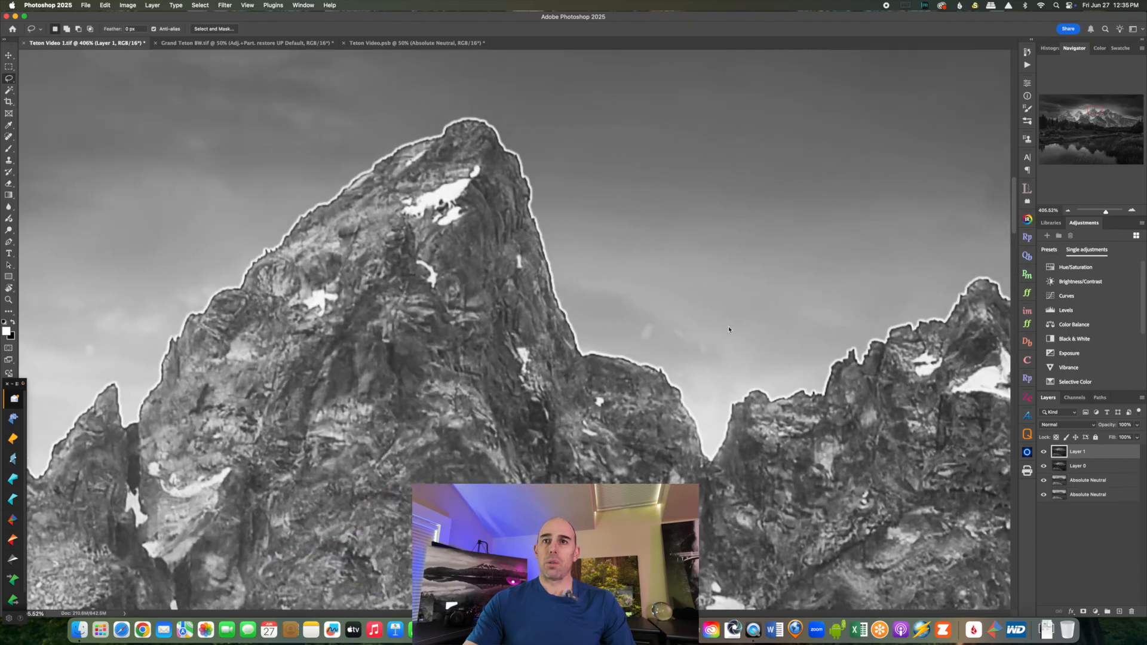
{"action": "mouse_move", "coordinate": [646, 322]}
{"action": "left_mouse_down"}
{"action": "mouse_move", "coordinate": [708, 358]}
{"action": "mouse_move", "coordinate": [693, 331]}
{"action": "mouse_move", "coordinate": [639, 318]}
{"action": "left_mouse_up"}
{"action": "key", "text": "shift+F5"}
{"action": "key", "text": "Return"}
{"action": "key", "text": "super+d"}
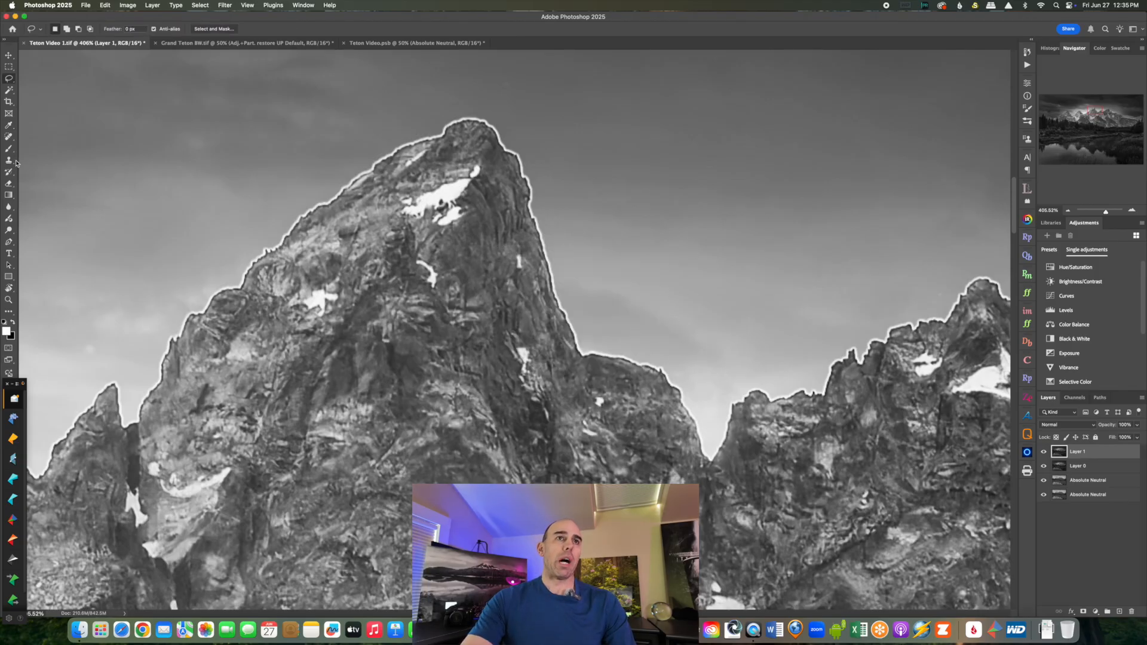
Step: Heal a small blemish in the sky above the long descending ridge, using a smaller Spot Healing Brush
{"action": "left_click_drag", "start_coordinate": [9, 137], "coordinate": [33, 142]}
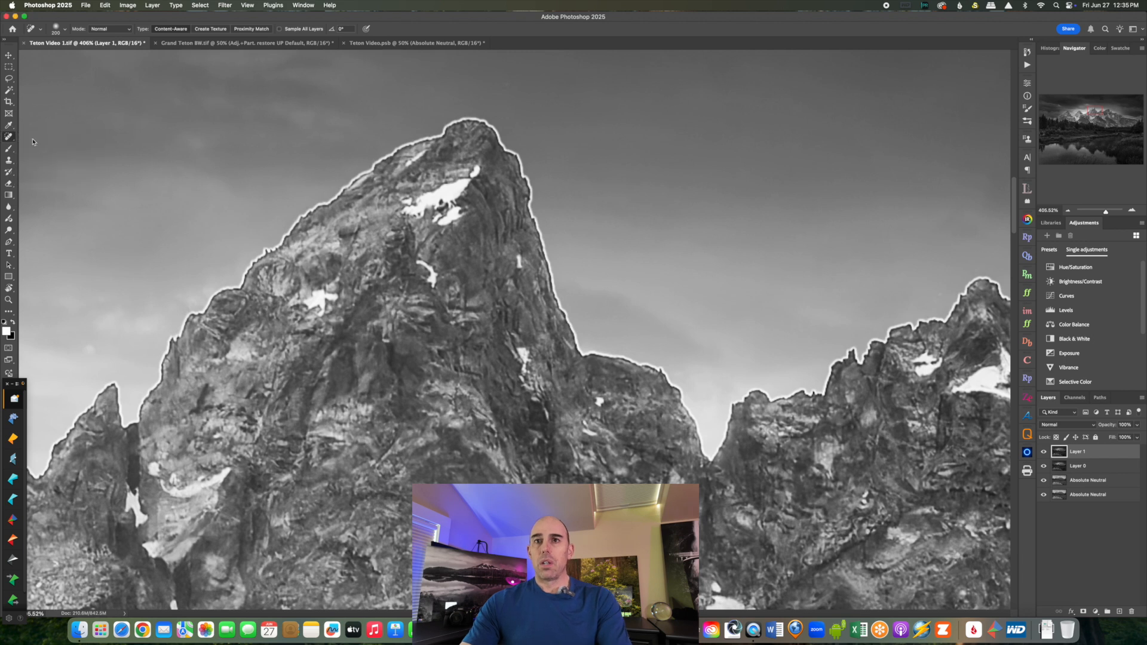
{"action": "key", "text": "bracketleft"}
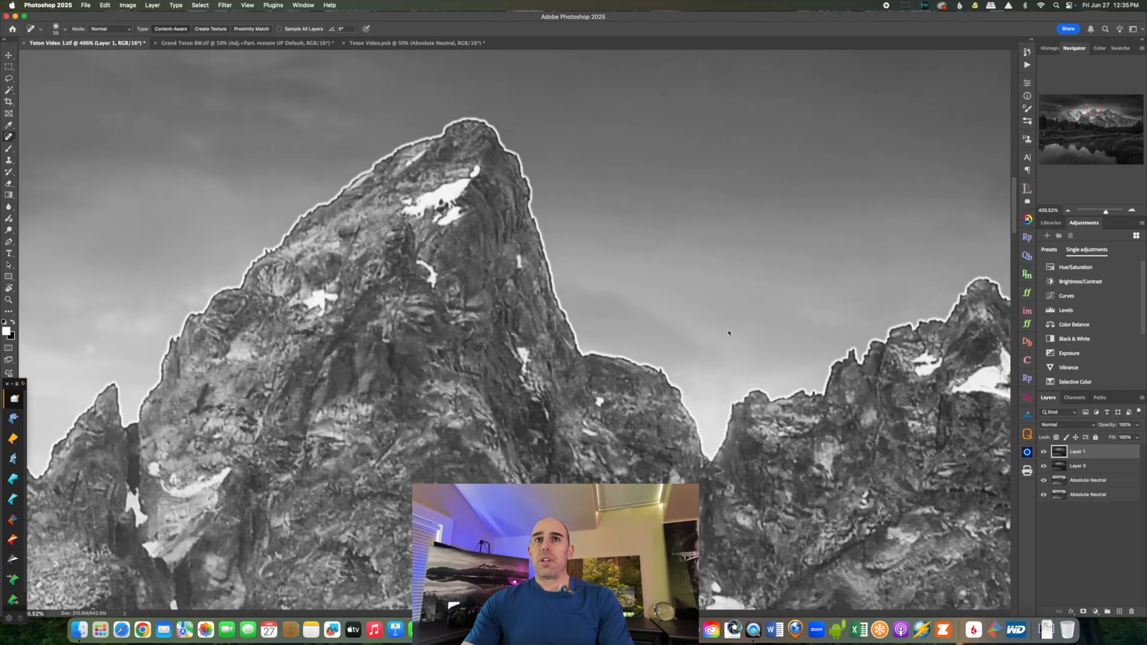
{"action": "left_click", "coordinate": [1097, 110]}
{"action": "left_click_drag", "start_coordinate": [1098, 110], "coordinate": [1117, 110]}
{"action": "left_click_drag", "start_coordinate": [724, 303], "coordinate": [745, 311]}
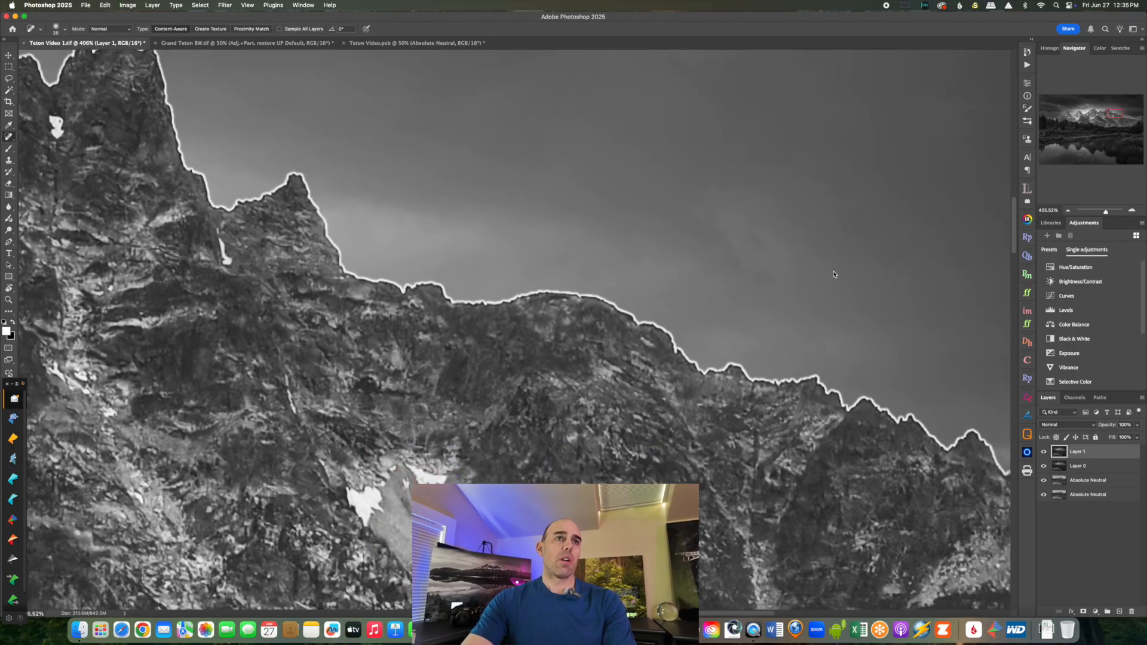
Step: Clone sky over the bright halo along the descending ridge from the small pointed peak downward, using Clone Stamp in Darken mode
{"action": "key", "text": "s"}
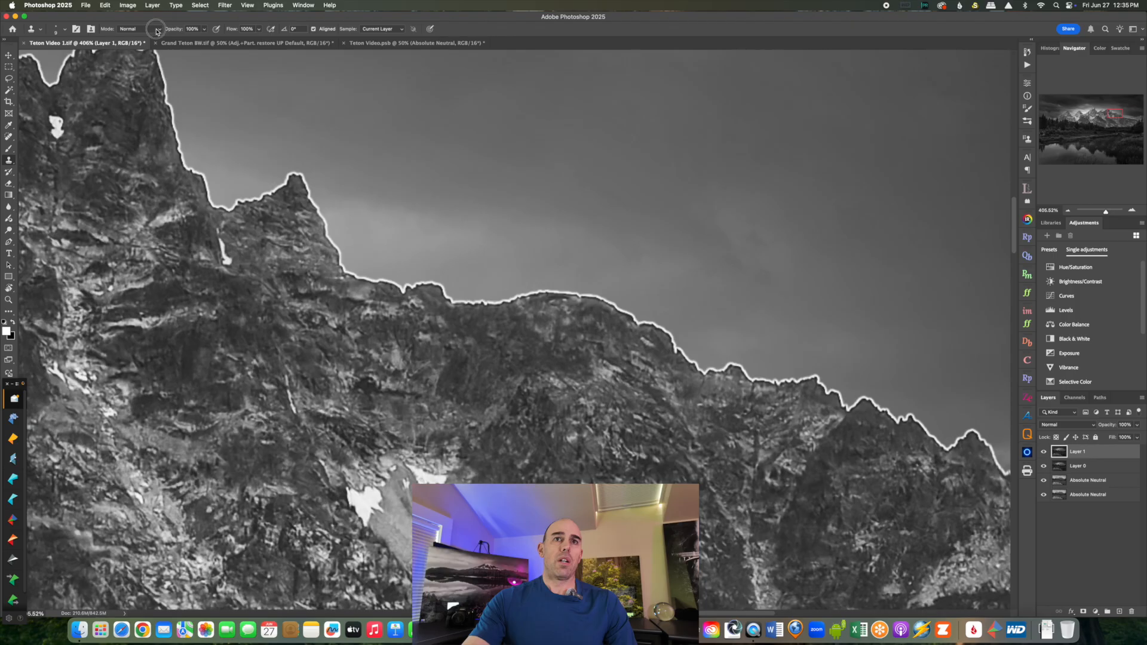
{"action": "left_click", "coordinate": [143, 29]}
{"action": "left_click", "coordinate": [136, 63]}
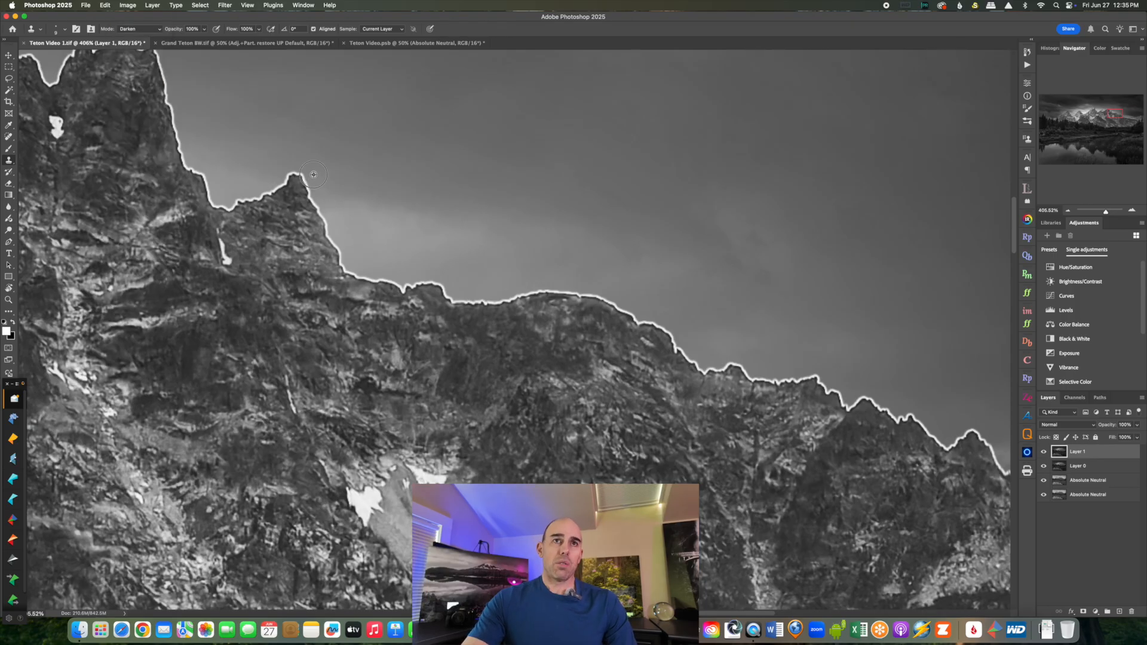
{"action": "mouse_move", "coordinate": [306, 178]}
{"action": "left_mouse_down"}
{"action": "mouse_move", "coordinate": [349, 273]}
{"action": "mouse_move", "coordinate": [402, 291]}
{"action": "mouse_move", "coordinate": [434, 282]}
{"action": "mouse_move", "coordinate": [452, 304]}
{"action": "mouse_move", "coordinate": [597, 296]}
{"action": "mouse_move", "coordinate": [667, 330]}
{"action": "left_mouse_up"}
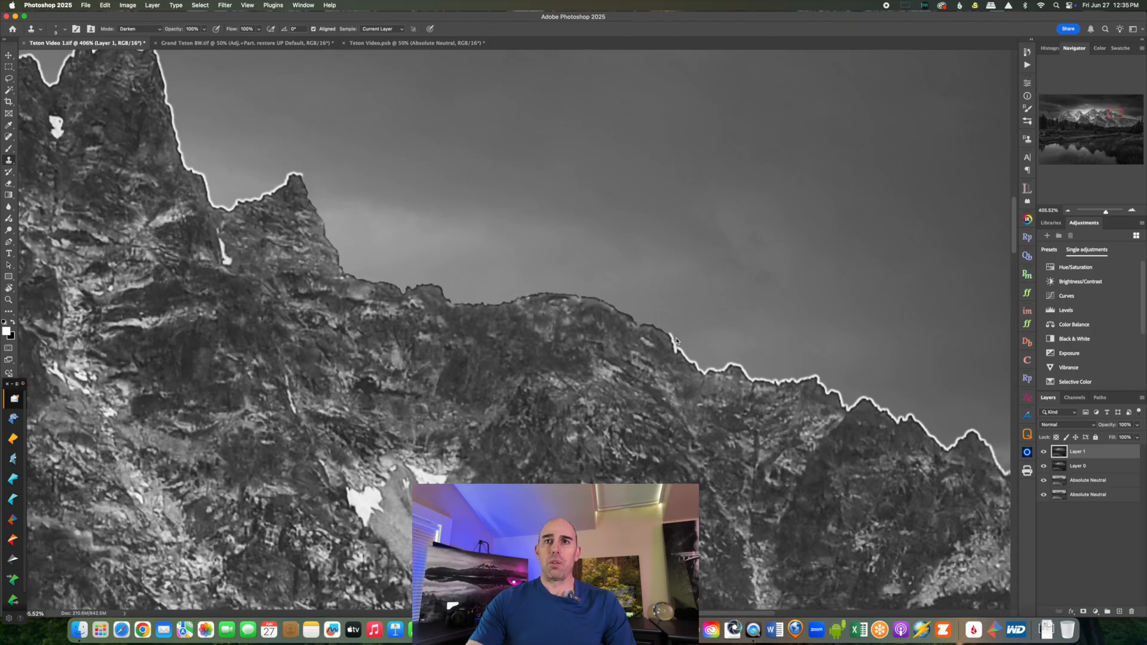
{"action": "left_click_drag", "start_coordinate": [672, 336], "coordinate": [717, 368]}
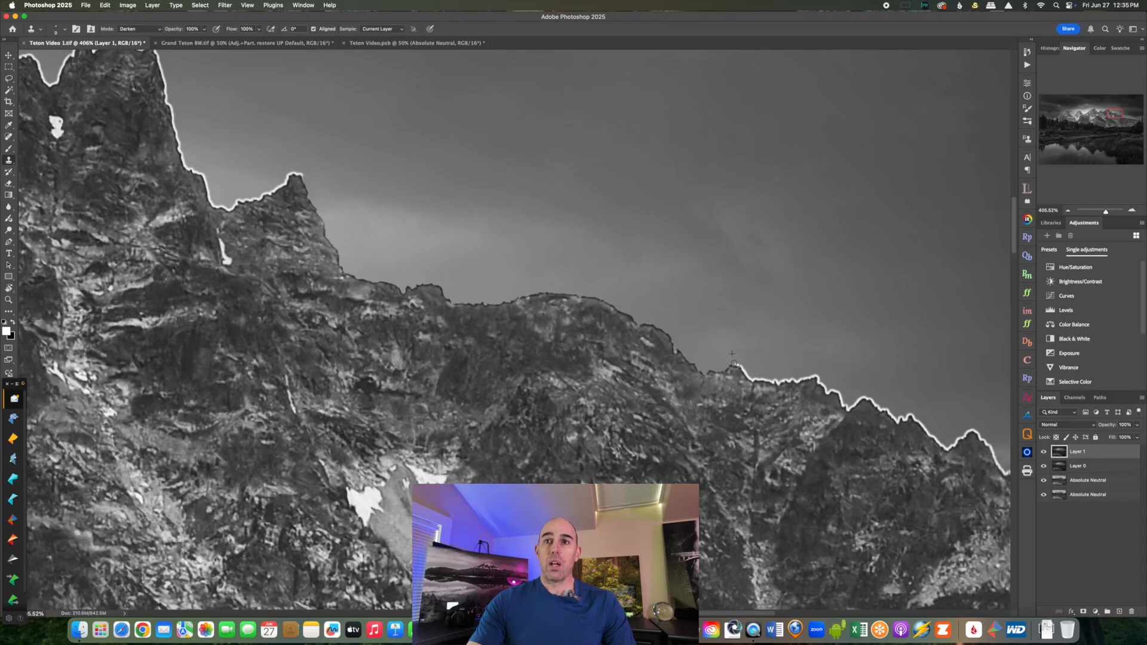
{"action": "mouse_move", "coordinate": [763, 378]}
{"action": "left_mouse_down"}
{"action": "mouse_move", "coordinate": [787, 381]}
{"action": "mouse_move", "coordinate": [754, 379]}
{"action": "mouse_move", "coordinate": [809, 376]}
{"action": "mouse_move", "coordinate": [845, 387]}
{"action": "left_mouse_up"}
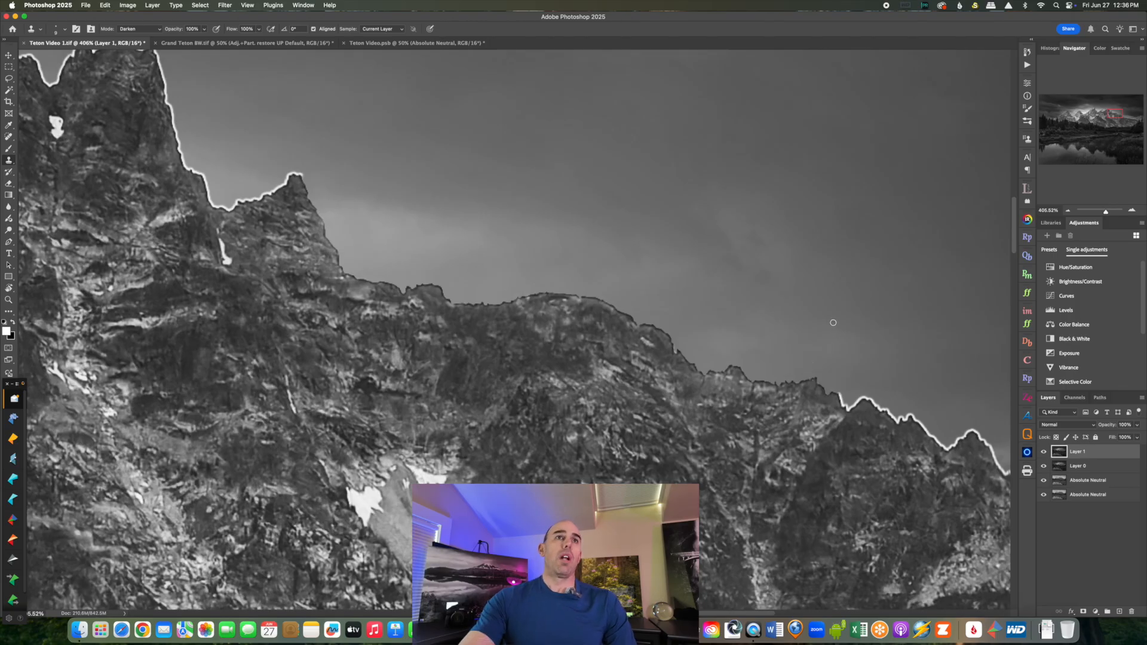
Step: Clone along the dark edge of the ridge's rounded hump with the Clone Stamp in Lighten mode
{"action": "left_click", "coordinate": [141, 28]}
{"action": "left_click", "coordinate": [131, 80]}
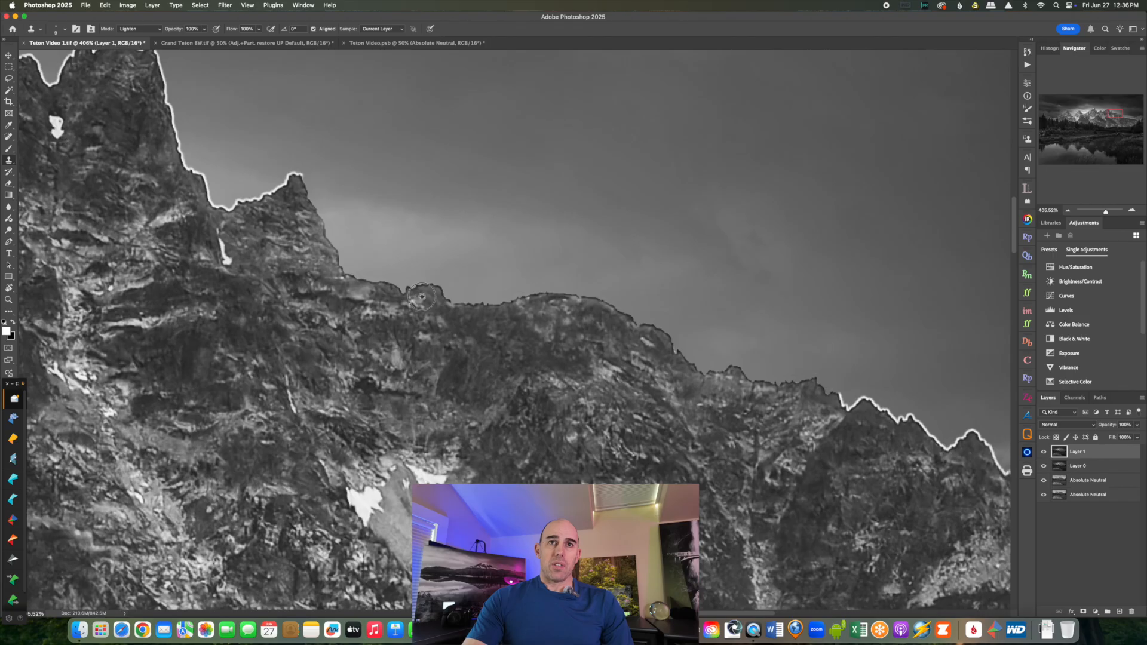
{"action": "mouse_move", "coordinate": [422, 287]}
{"action": "left_mouse_down"}
{"action": "mouse_move", "coordinate": [478, 307]}
{"action": "mouse_move", "coordinate": [599, 301]}
{"action": "left_mouse_up"}
Step: Clone clean sky over the stray bright specks above the rounded hump, using Clone Stamp in Normal mode
{"action": "left_click", "coordinate": [139, 28]}
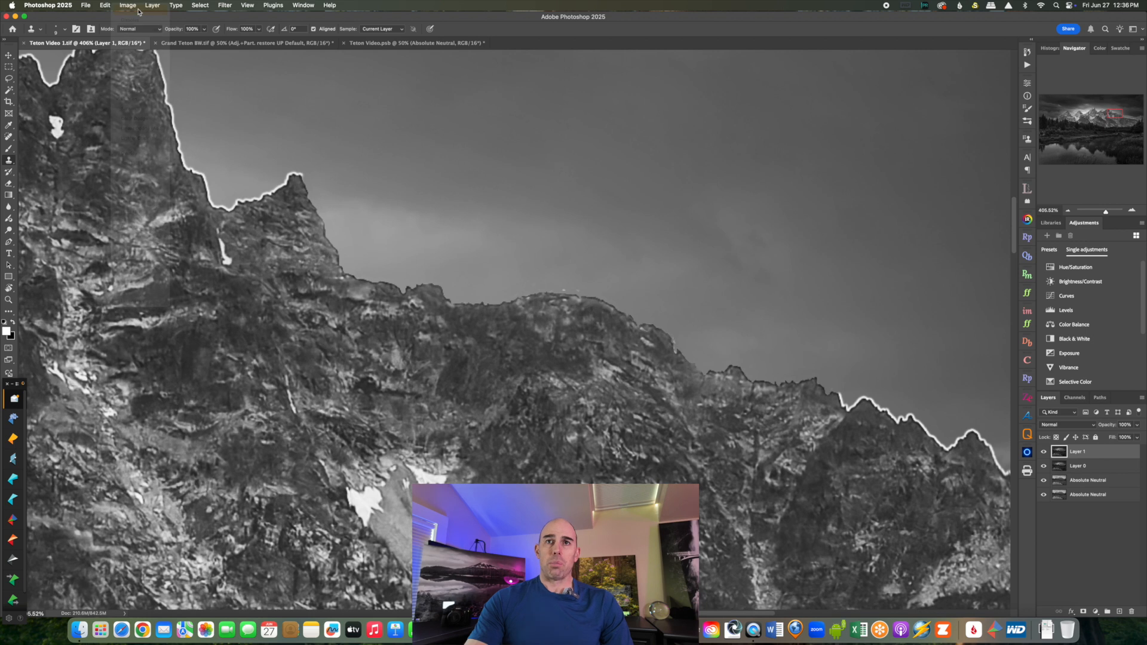
{"action": "left_click", "coordinate": [126, 11]}
{"action": "left_click", "coordinate": [563, 268], "text": "alt"}
{"action": "left_click_drag", "start_coordinate": [565, 287], "coordinate": [573, 288]}
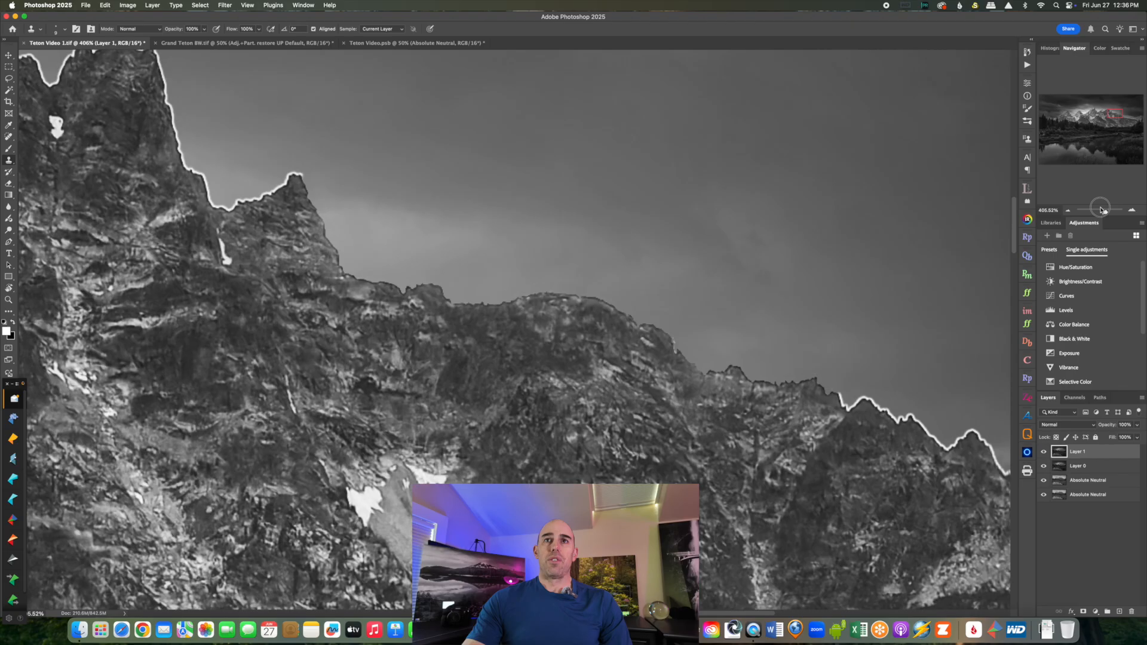
Step: Lasso the uneven patch of sky along the photo's upper right corner, fill it with matching clouds and deselect
{"action": "left_click_drag", "start_coordinate": [1106, 212], "coordinate": [1095, 215]}
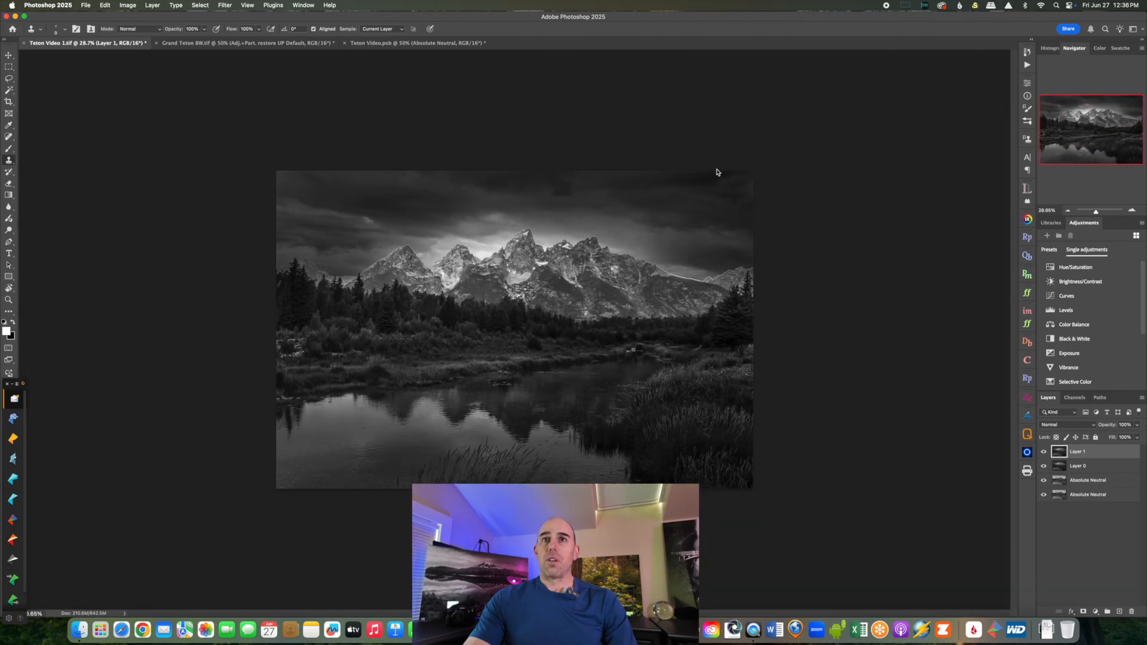
{"action": "key", "text": "l"}
{"action": "mouse_move", "coordinate": [690, 172]}
{"action": "left_mouse_down"}
{"action": "mouse_move", "coordinate": [662, 174]}
{"action": "mouse_move", "coordinate": [669, 194]}
{"action": "mouse_move", "coordinate": [753, 176]}
{"action": "left_mouse_up"}
{"action": "left_click_drag", "start_coordinate": [693, 169], "coordinate": [680, 171]}
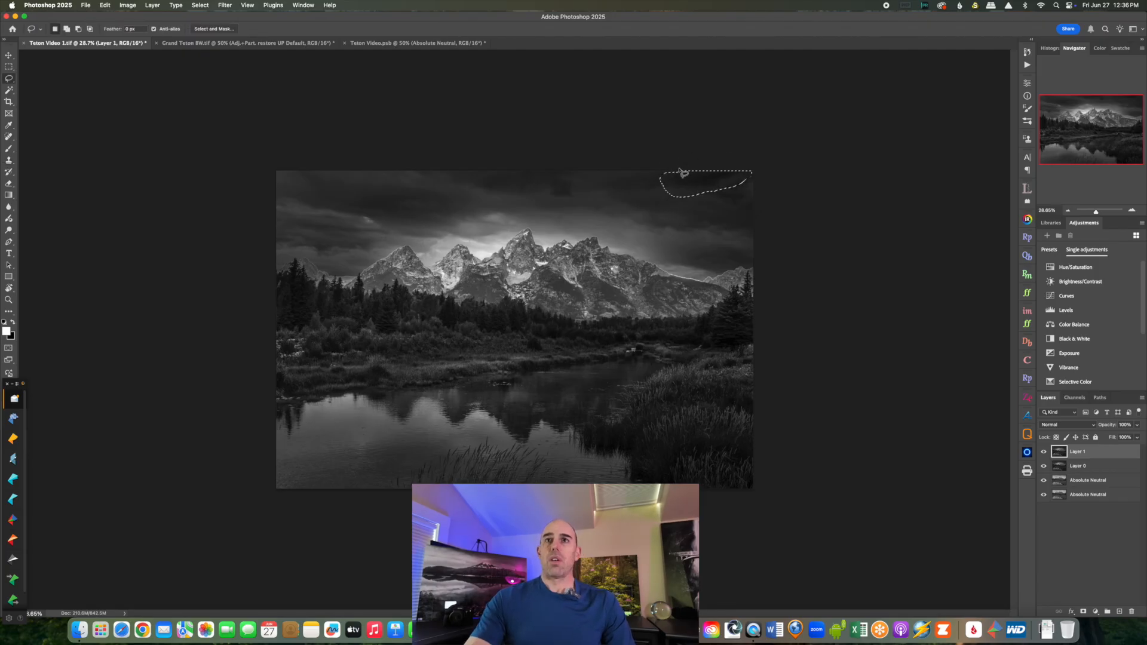
{"action": "key", "text": "shift+BackSpace"}
{"action": "key", "text": "Return"}
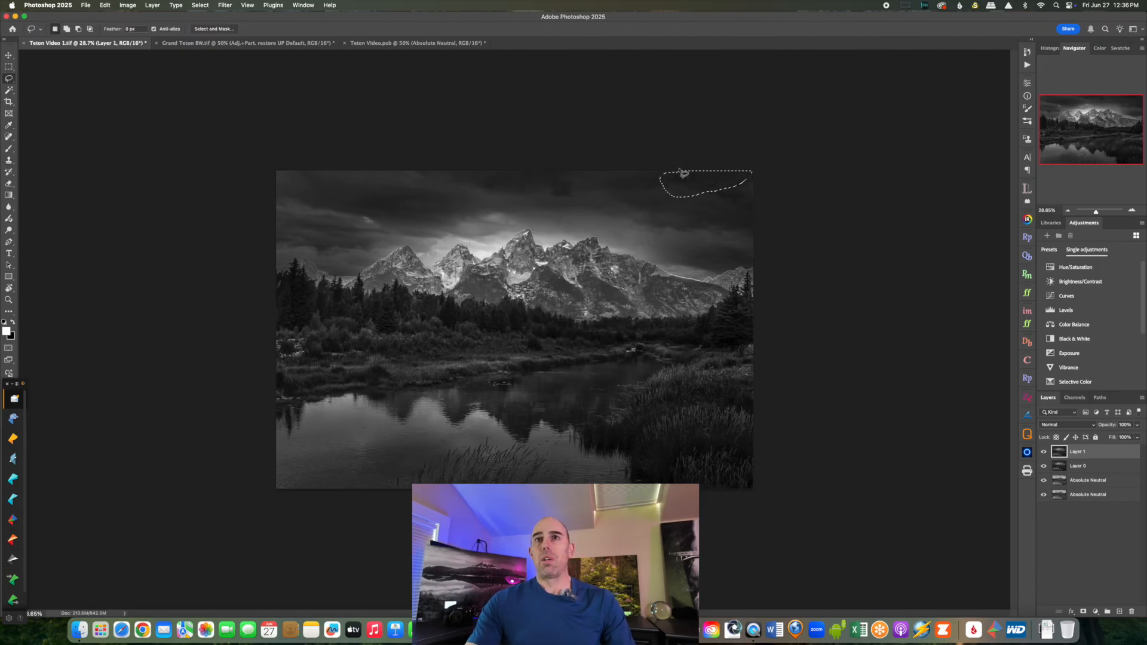
{"action": "key", "text": "super+d"}
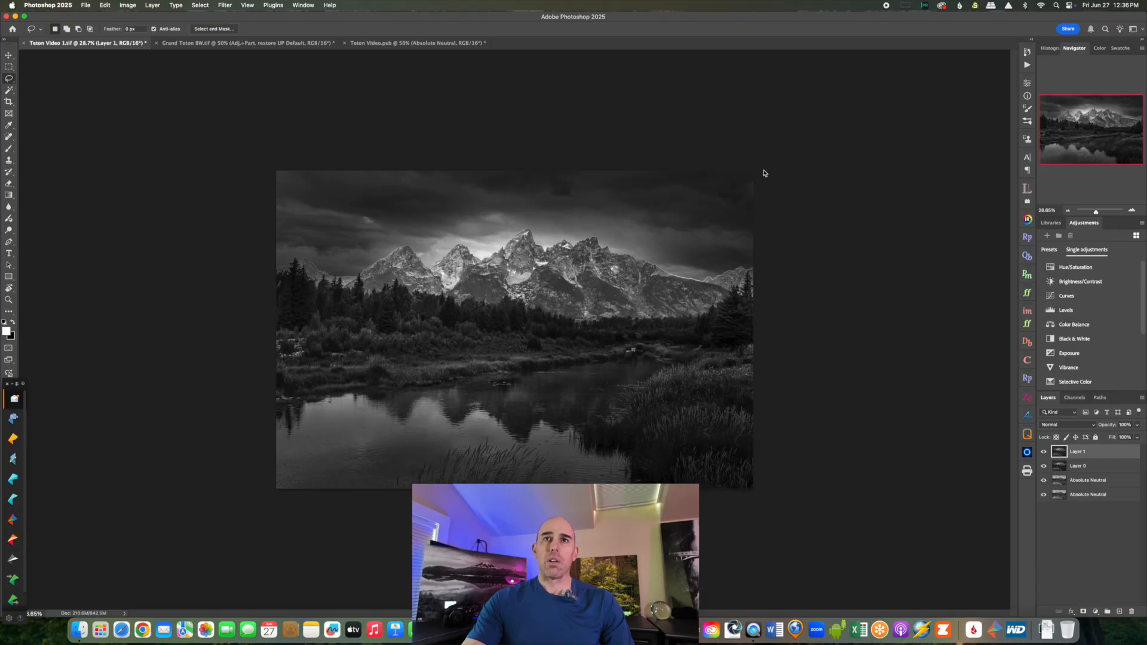
Step: Lasso the dark patch of sky above the tallest peak and fill it with matching clouds
{"action": "mouse_move", "coordinate": [557, 181]}
{"action": "left_mouse_down"}
{"action": "mouse_move", "coordinate": [546, 199]}
{"action": "mouse_move", "coordinate": [576, 194]}
{"action": "mouse_move", "coordinate": [553, 185]}
{"action": "left_mouse_up"}
{"action": "key", "text": "shift+BackSpace"}
{"action": "key", "text": "Return"}
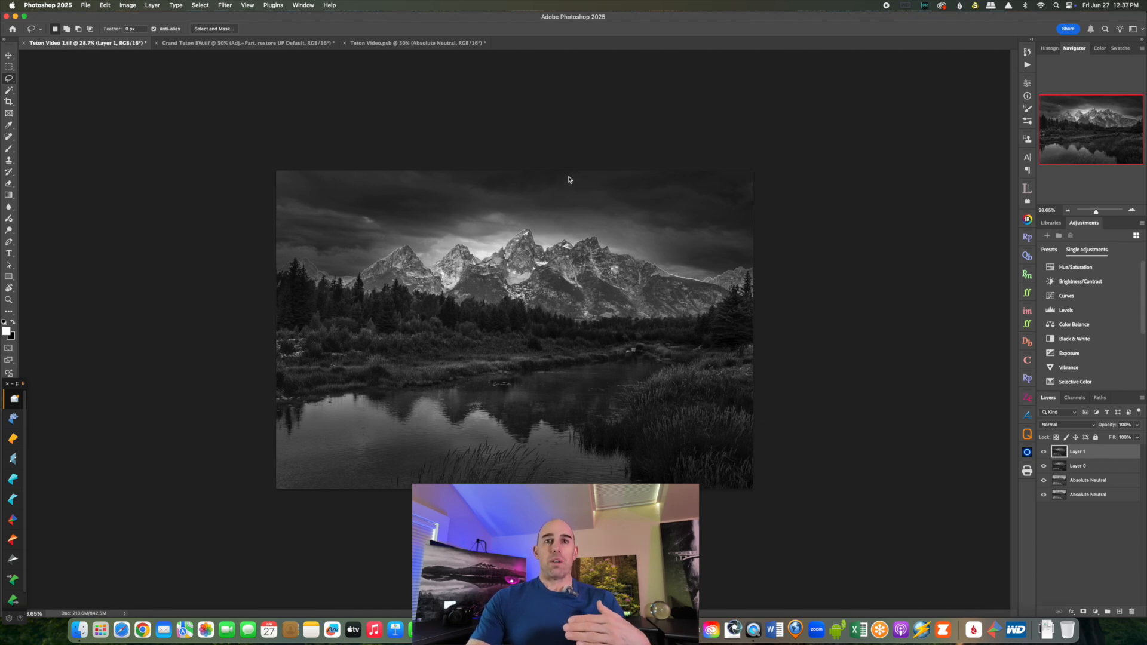
Step: Remove the dark floating debris from the open water beside the left tree reflection with the Spot Healing Brush
{"action": "left_click_drag", "start_coordinate": [1096, 211], "coordinate": [1104, 214]}
{"action": "left_click_drag", "start_coordinate": [1084, 126], "coordinate": [1059, 148]}
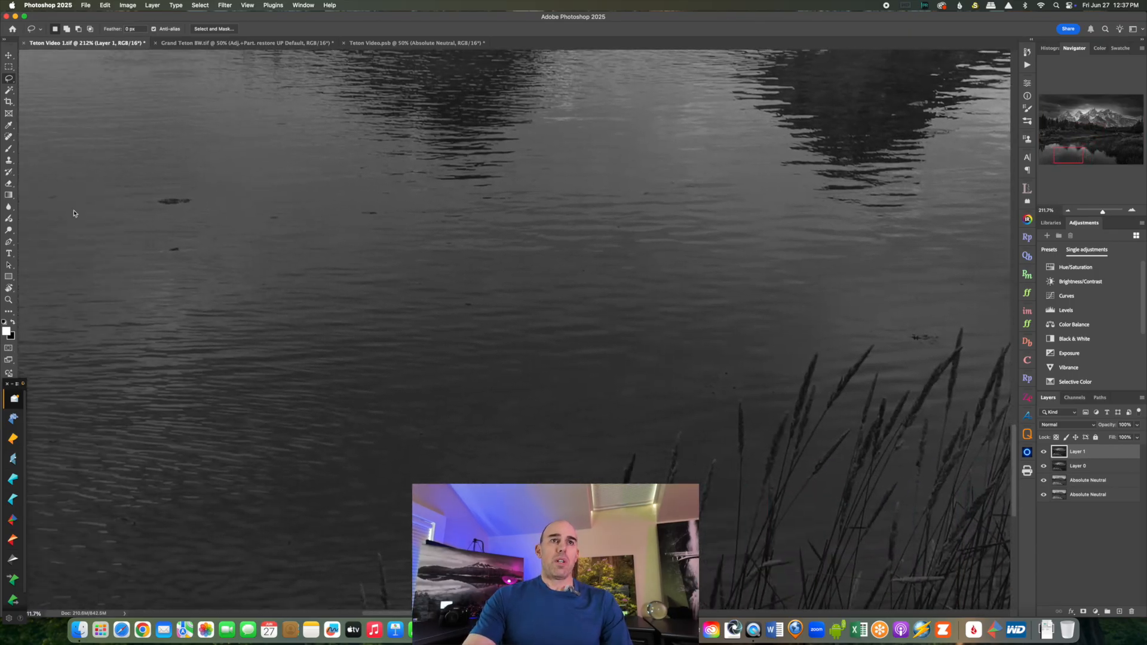
{"action": "left_click", "coordinate": [9, 137]}
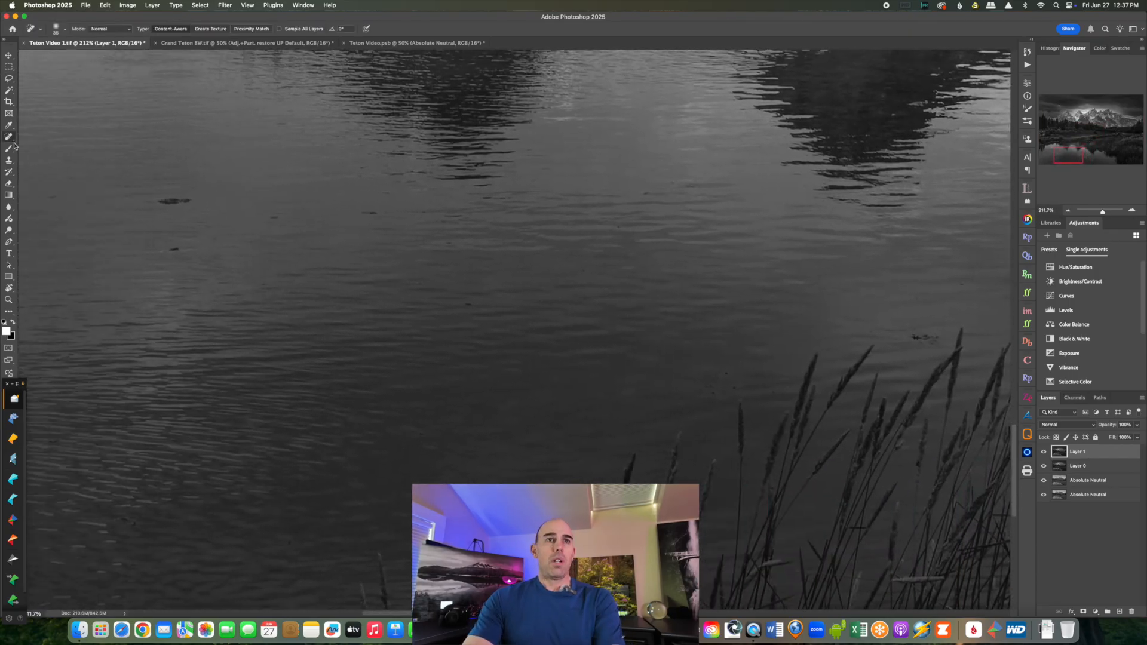
{"action": "left_click", "coordinate": [175, 201]}
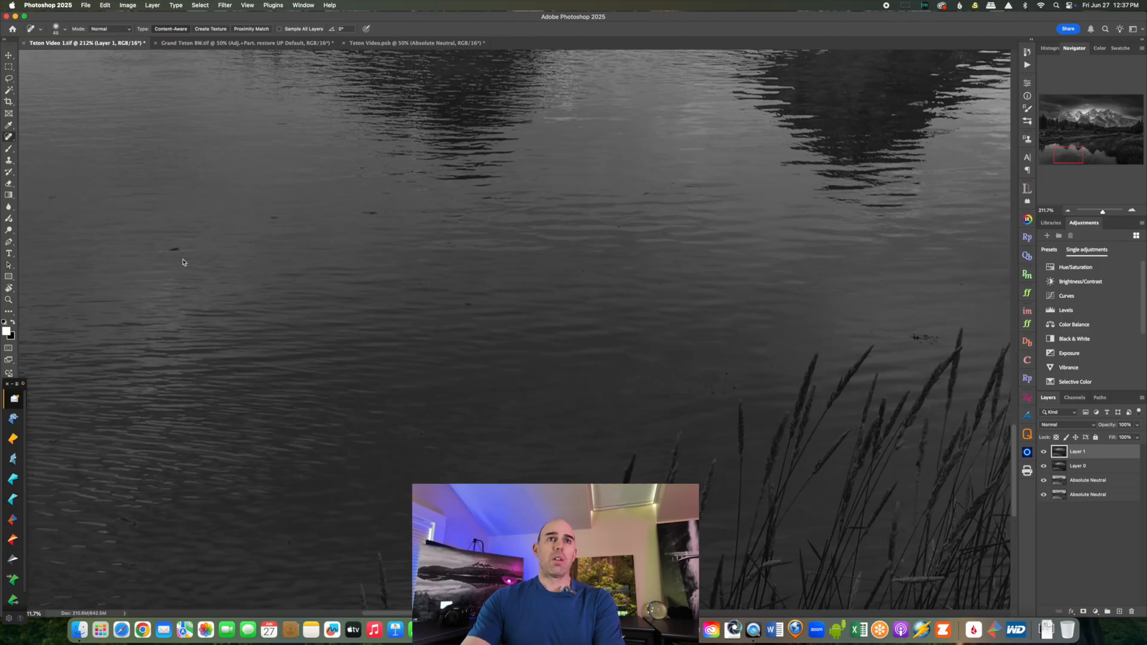
{"action": "left_click_drag", "start_coordinate": [174, 248], "coordinate": [178, 251]}
{"action": "left_click", "coordinate": [278, 218]}
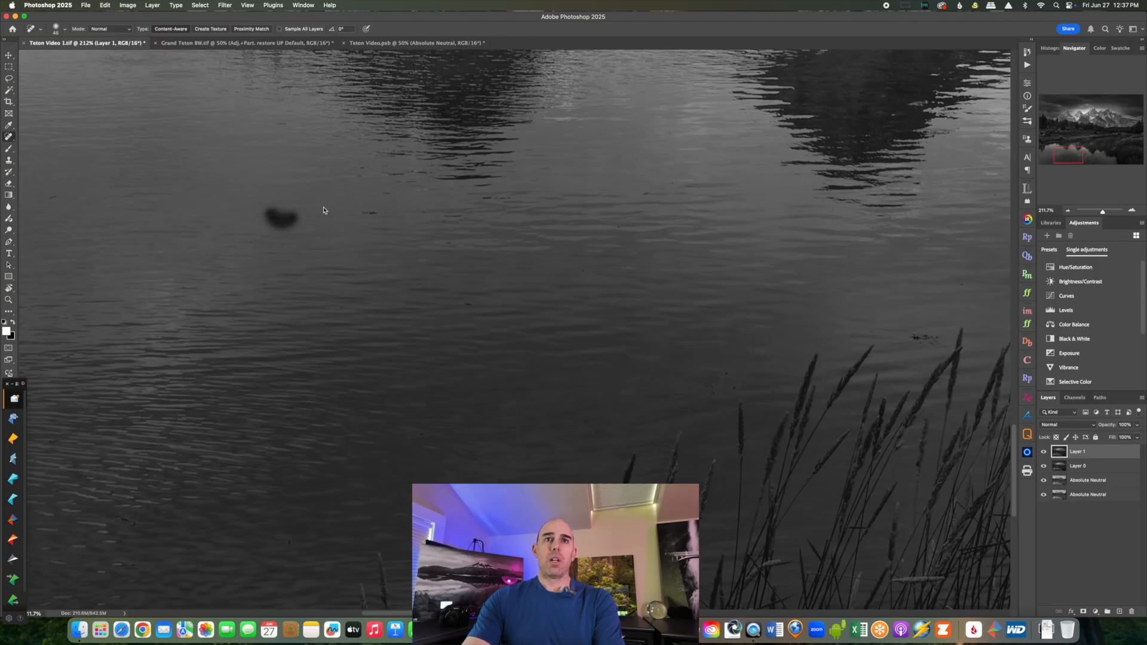
{"action": "left_click_drag", "start_coordinate": [357, 213], "coordinate": [387, 213]}
Step: Heal the remaining specks and debris in the water between the two tree reflections and near the reeds
{"action": "left_click_drag", "start_coordinate": [464, 304], "coordinate": [475, 302]}
{"action": "left_click_drag", "start_coordinate": [448, 244], "coordinate": [458, 242]}
{"action": "left_click_drag", "start_coordinate": [643, 192], "coordinate": [693, 182]}
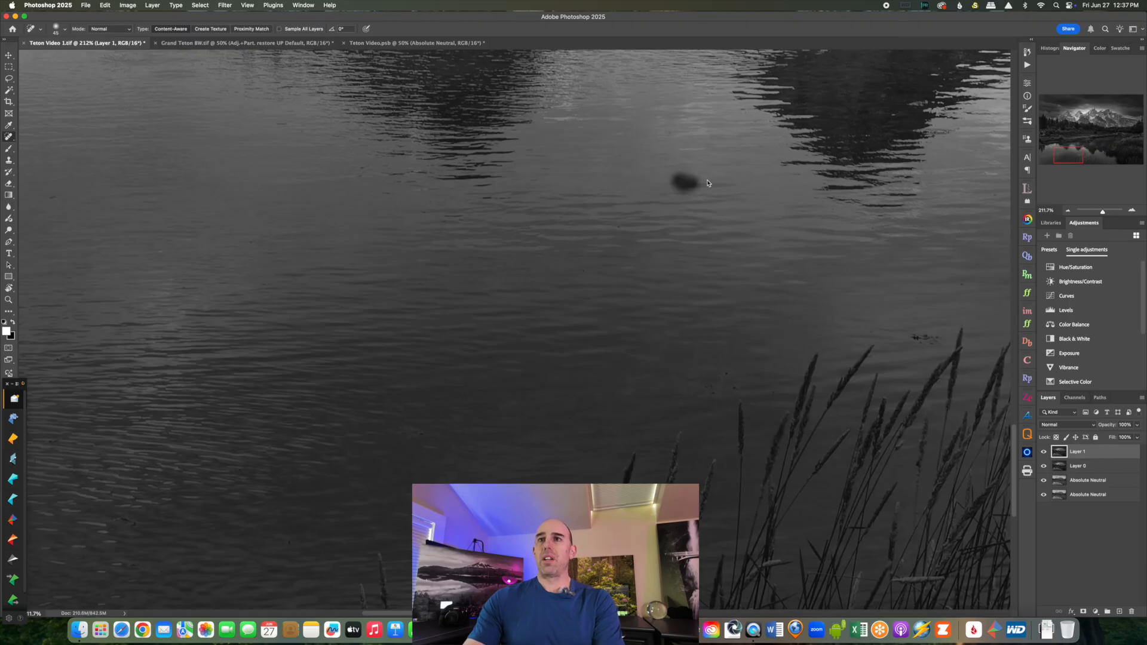
{"action": "left_click_drag", "start_coordinate": [909, 337], "coordinate": [936, 339]}
{"action": "mouse_move", "coordinate": [725, 373]}
{"action": "left_mouse_down"}
{"action": "mouse_move", "coordinate": [683, 398]}
{"action": "mouse_move", "coordinate": [734, 387]}
{"action": "left_mouse_up"}
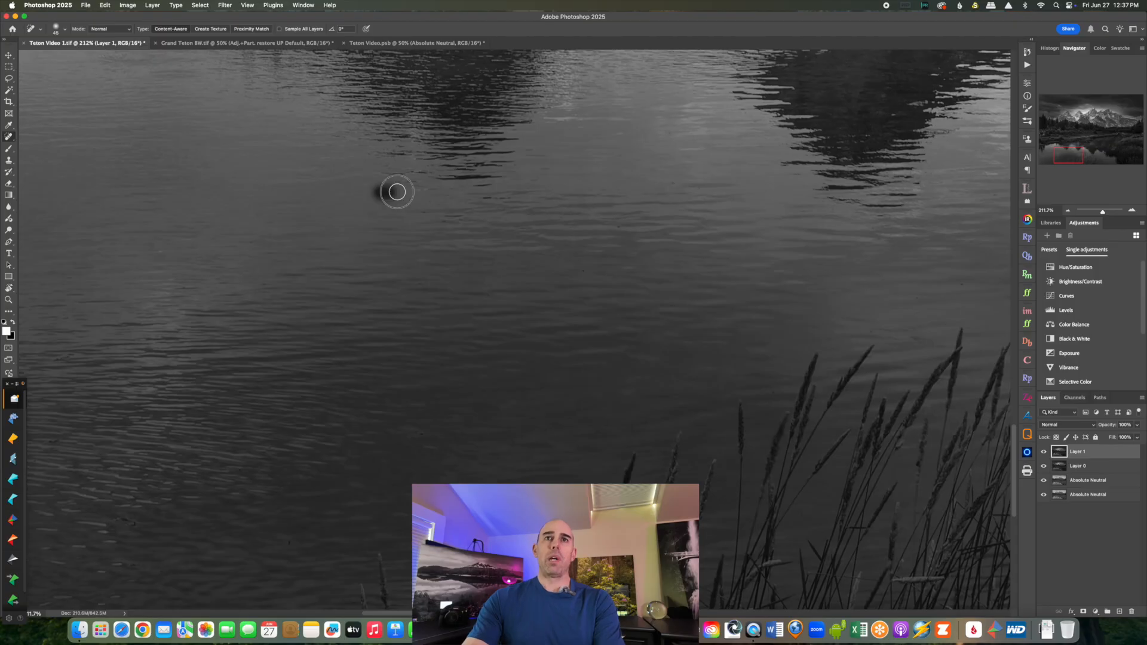
{"action": "left_click_drag", "start_coordinate": [436, 210], "coordinate": [466, 213]}
{"action": "left_click_drag", "start_coordinate": [491, 202], "coordinate": [517, 197]}
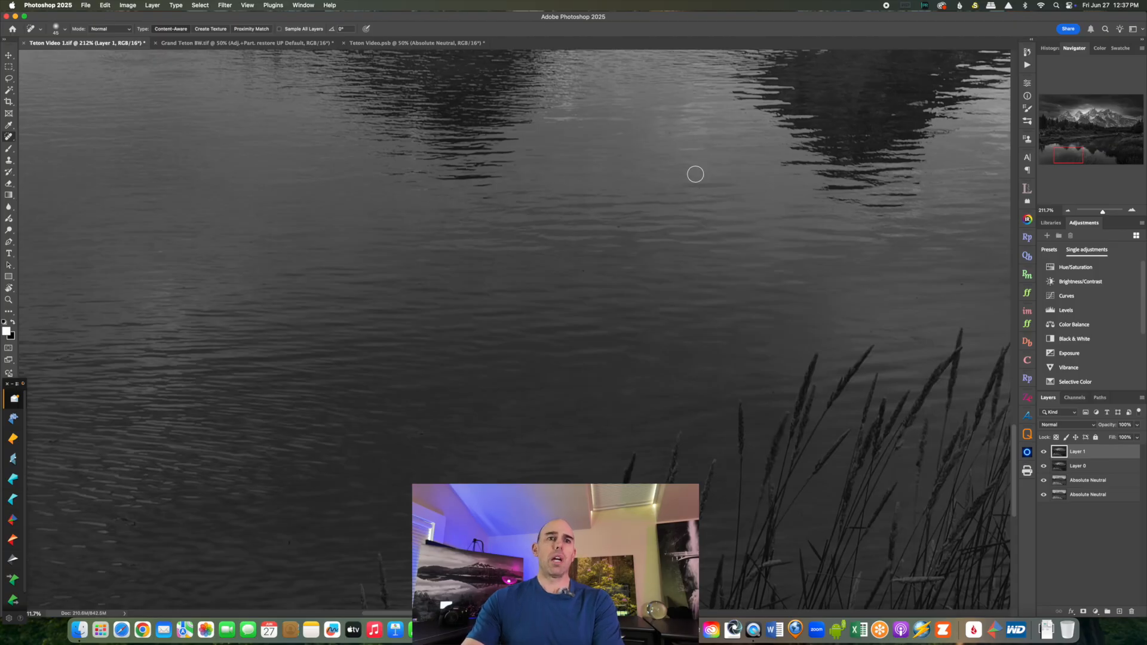
Step: Heal the dark specks across the far-left water and the floating debris between the reflections beside the right-hand reeds
{"action": "left_click_drag", "start_coordinate": [1109, 153], "coordinate": [1039, 157]}
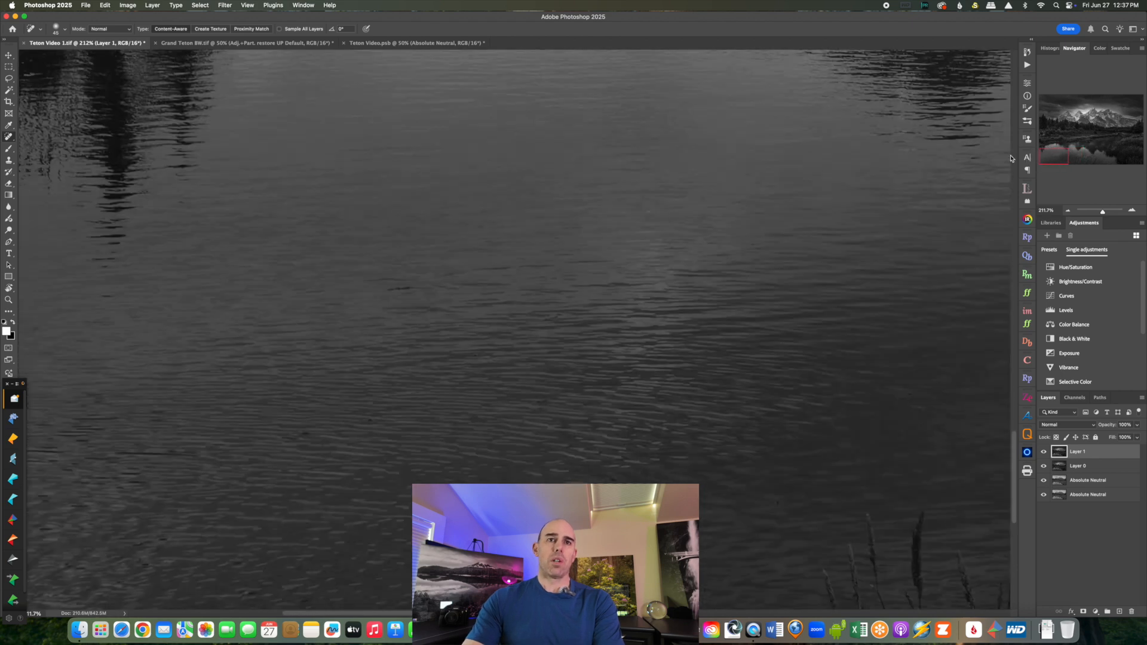
{"action": "left_click_drag", "start_coordinate": [398, 290], "coordinate": [418, 289]}
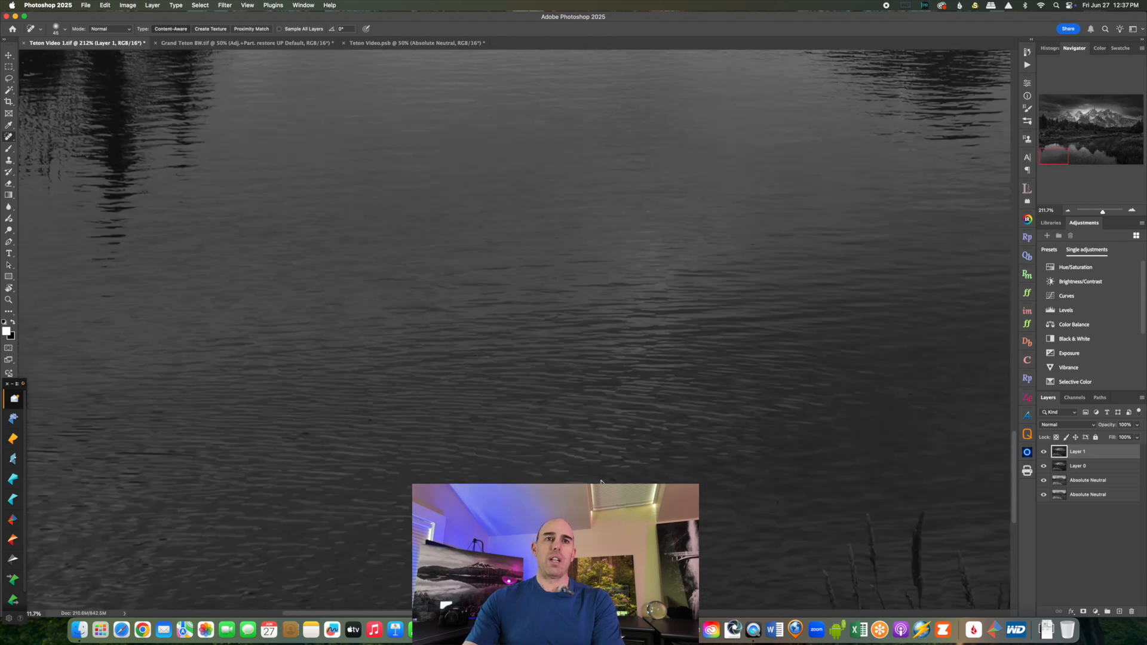
{"action": "left_click_drag", "start_coordinate": [776, 498], "coordinate": [788, 509]}
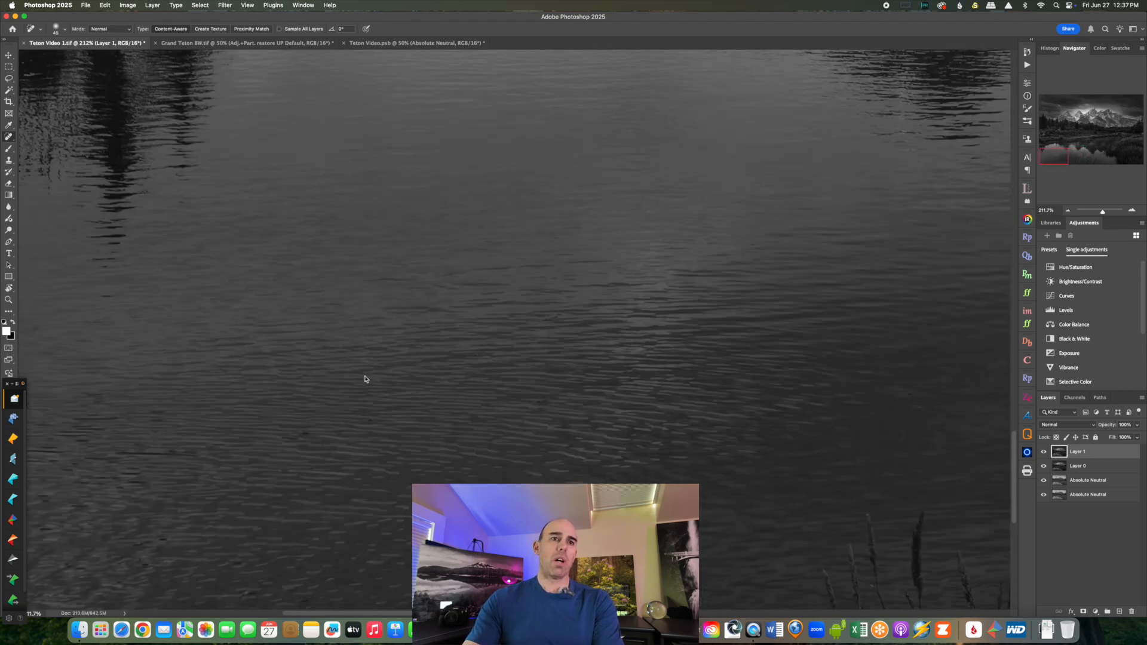
{"action": "left_click_drag", "start_coordinate": [293, 427], "coordinate": [315, 425]}
{"action": "mouse_move", "coordinate": [1093, 160]}
{"action": "left_mouse_down"}
{"action": "mouse_move", "coordinate": [1099, 147]}
{"action": "mouse_move", "coordinate": [1085, 150]}
{"action": "left_mouse_up"}
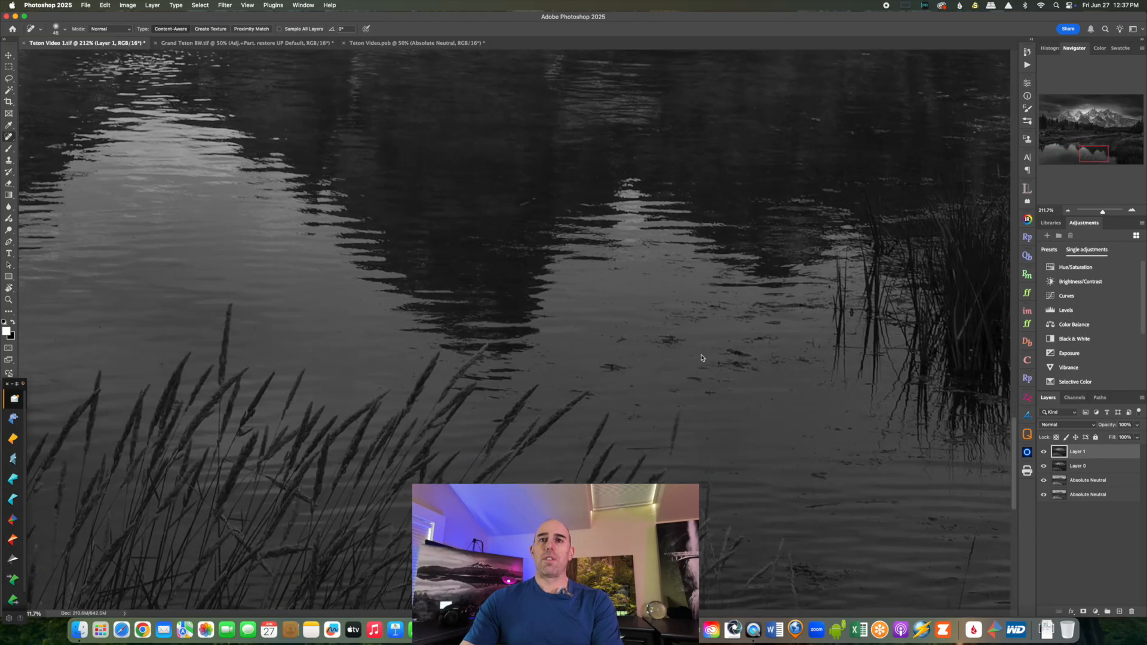
{"action": "left_click_drag", "start_coordinate": [658, 336], "coordinate": [681, 333]}
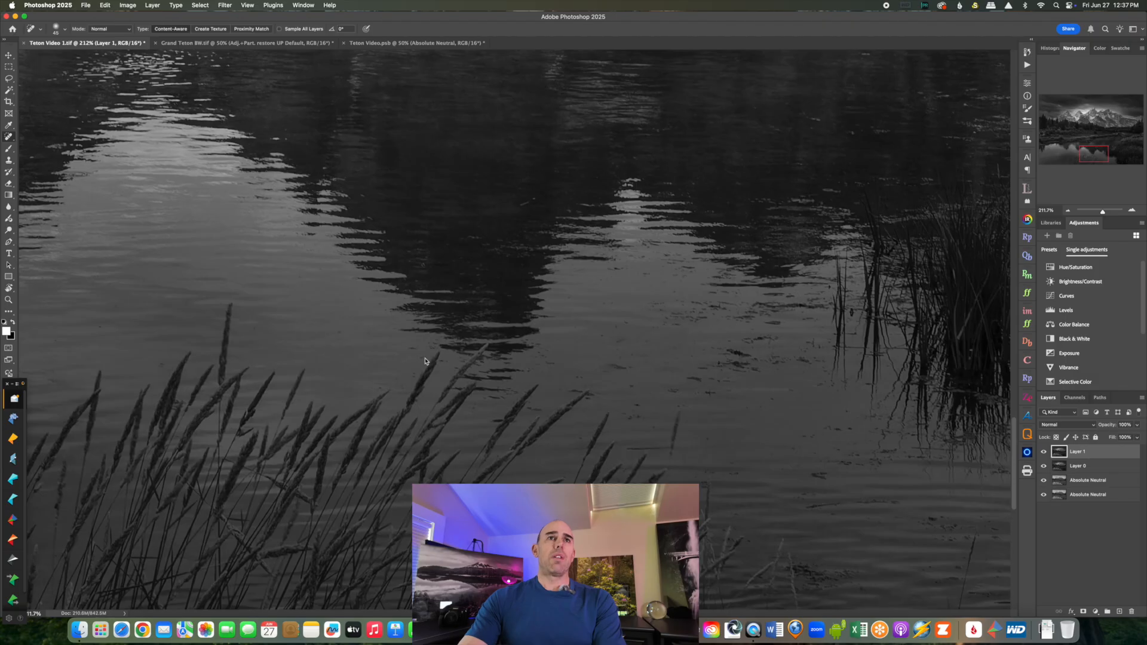
Step: Examine the water in the Grand Teton BW.tif document for comparison, ending with the whole photo in view
{"action": "left_click", "coordinate": [270, 43]}
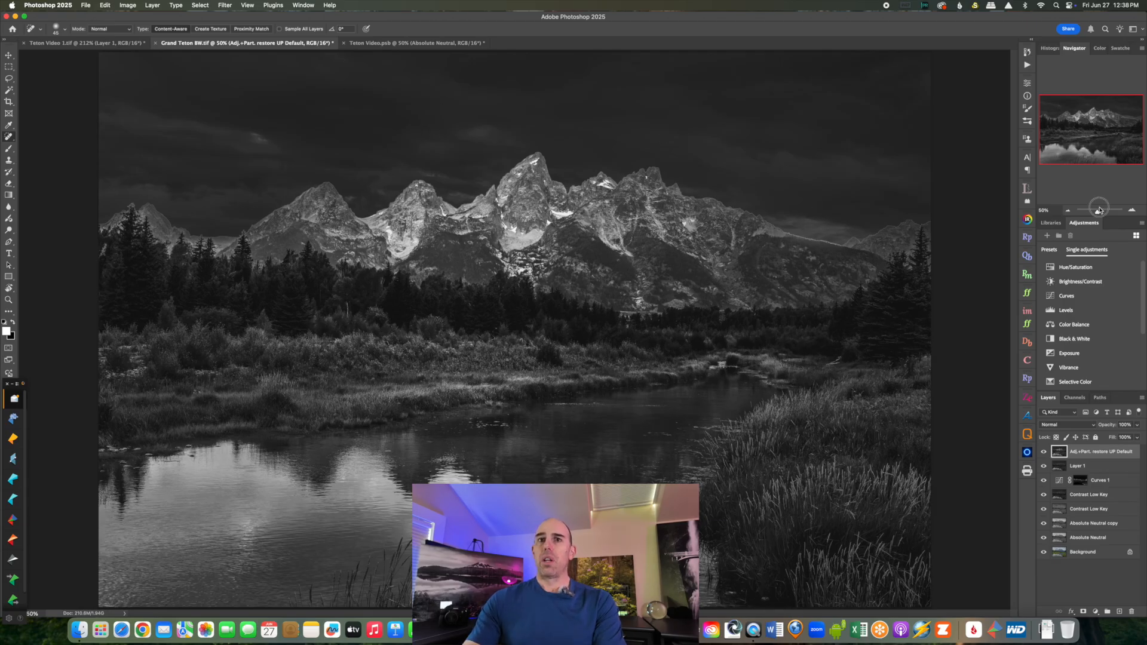
{"action": "left_click_drag", "start_coordinate": [1098, 211], "coordinate": [1103, 212]}
{"action": "left_click_drag", "start_coordinate": [1091, 135], "coordinate": [1060, 148]}
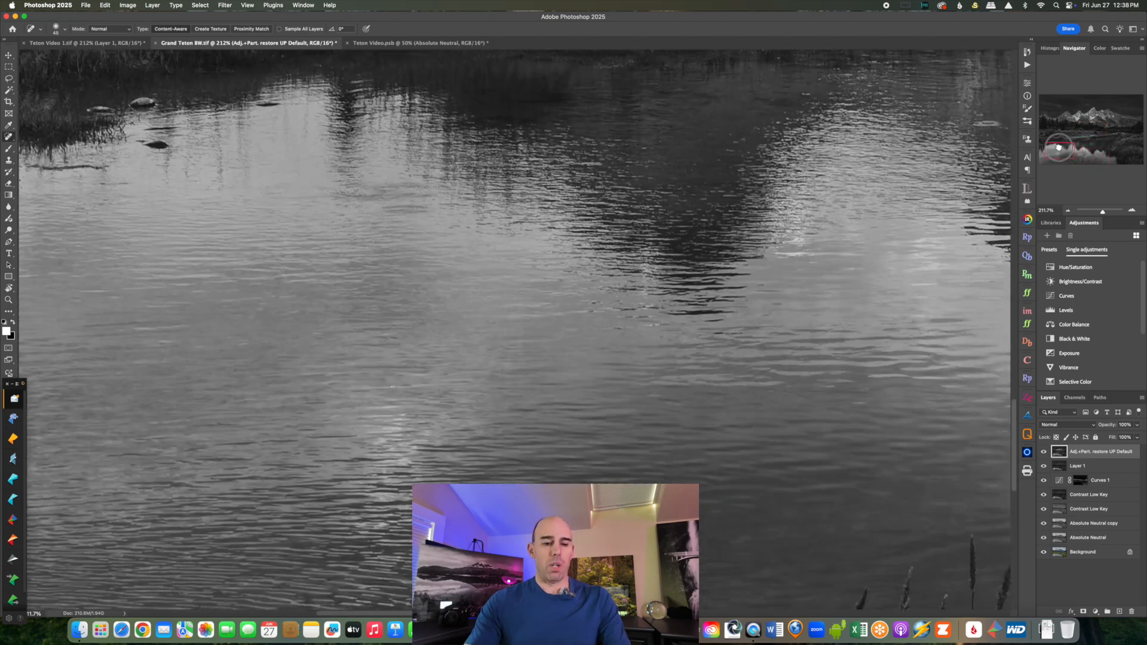
{"action": "key", "text": "super+0"}
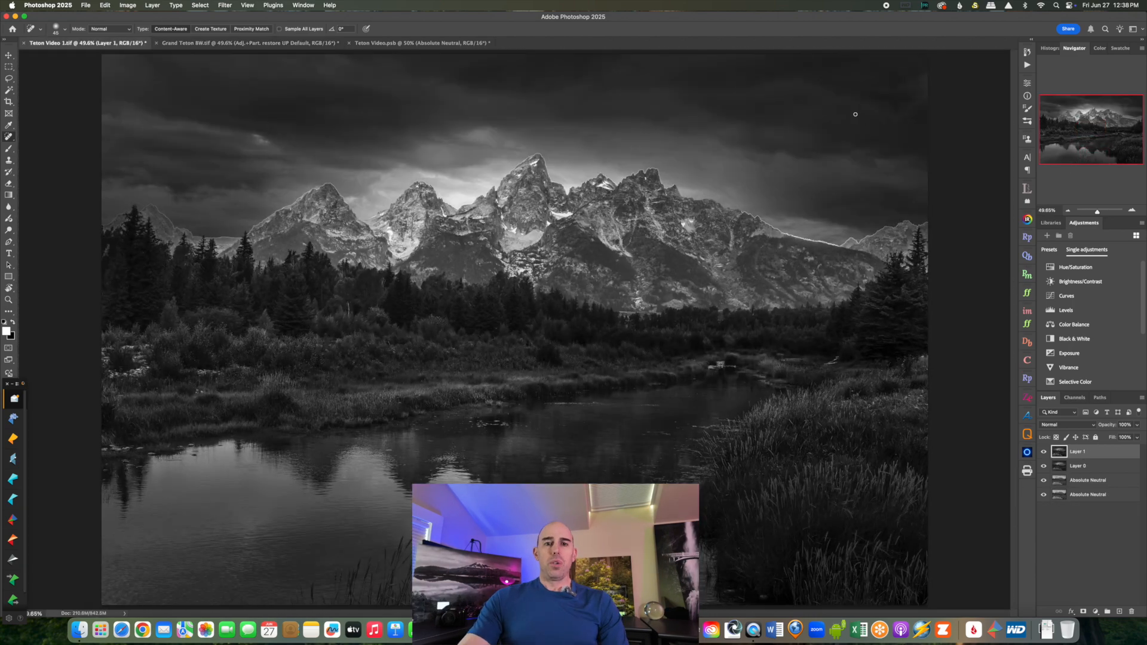